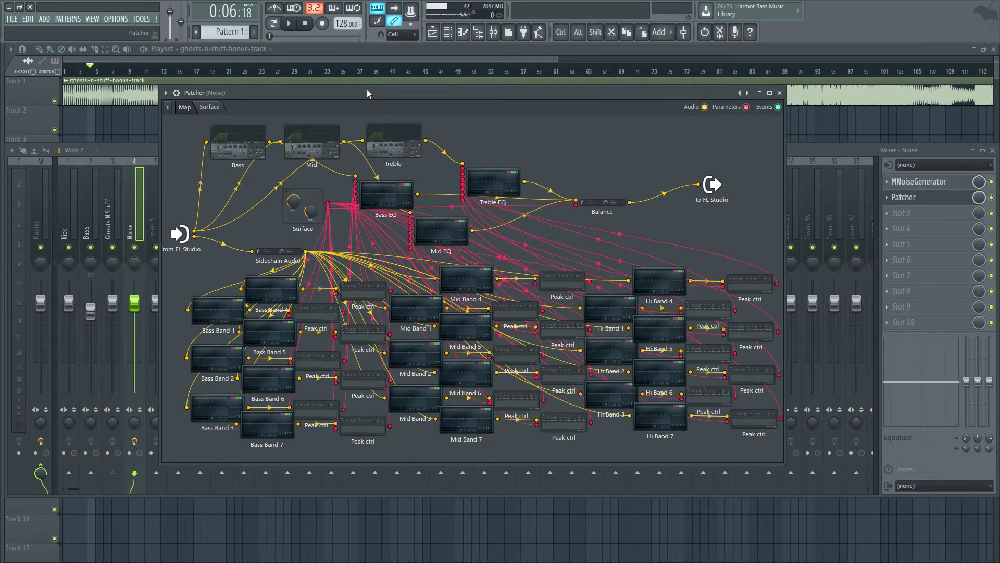
Step: Bring the playlist with the ghosts-n-stuff-bonus-track clip in front of the Patcher and Mixer
{"action": "left_click", "coordinate": [333, 51]}
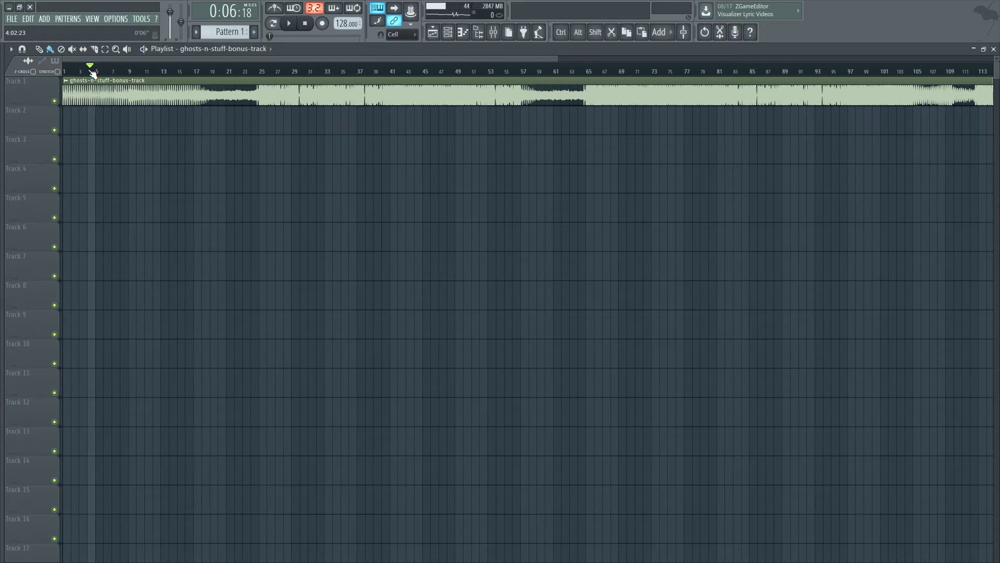
Step: Open the mixer and Noise Patcher, select Ghosts N Stuff, and set the song position to bar 29
{"action": "left_click", "coordinate": [493, 31]}
{"action": "left_click", "coordinate": [917, 197]}
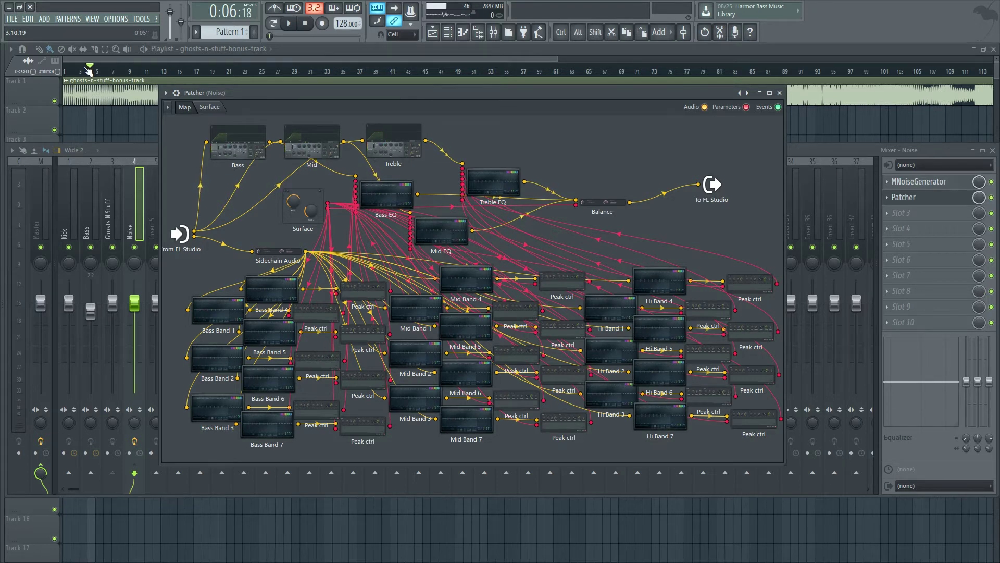
{"action": "left_click", "coordinate": [112, 208]}
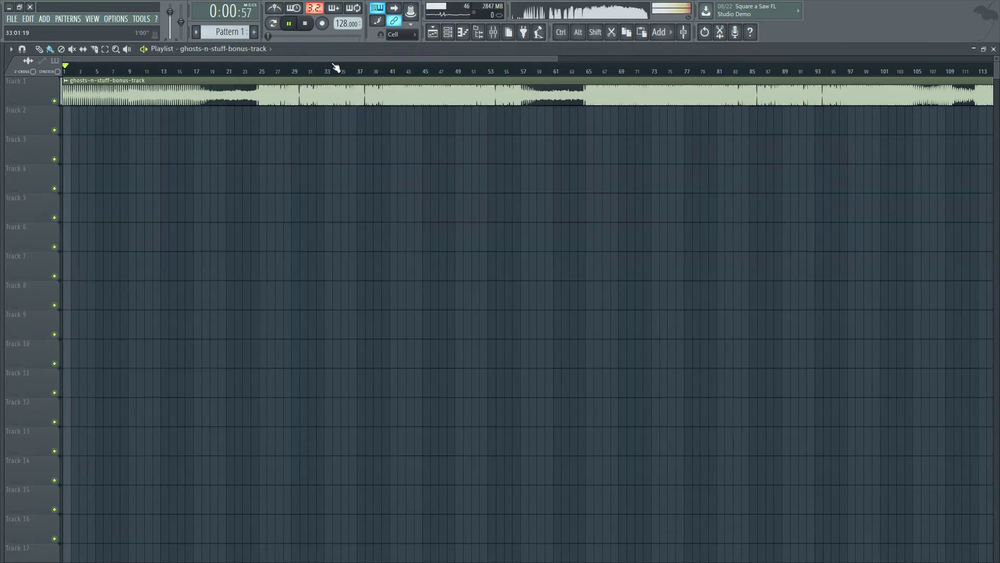
{"action": "left_click", "coordinate": [297, 69]}
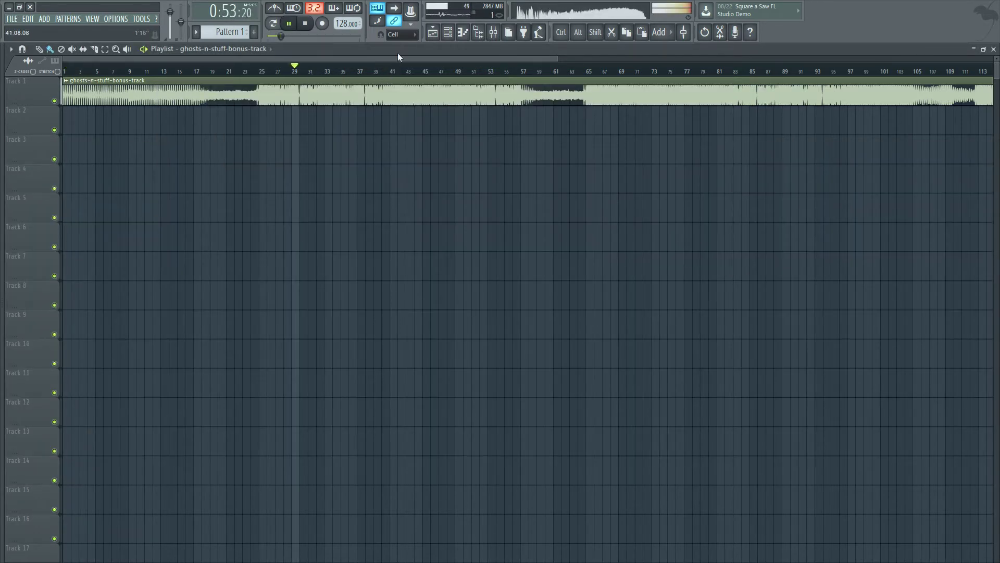
{"action": "key", "text": "space"}
Step: Open the Noise mixer track's Patcher on its Surface page
{"action": "left_click", "coordinate": [493, 33]}
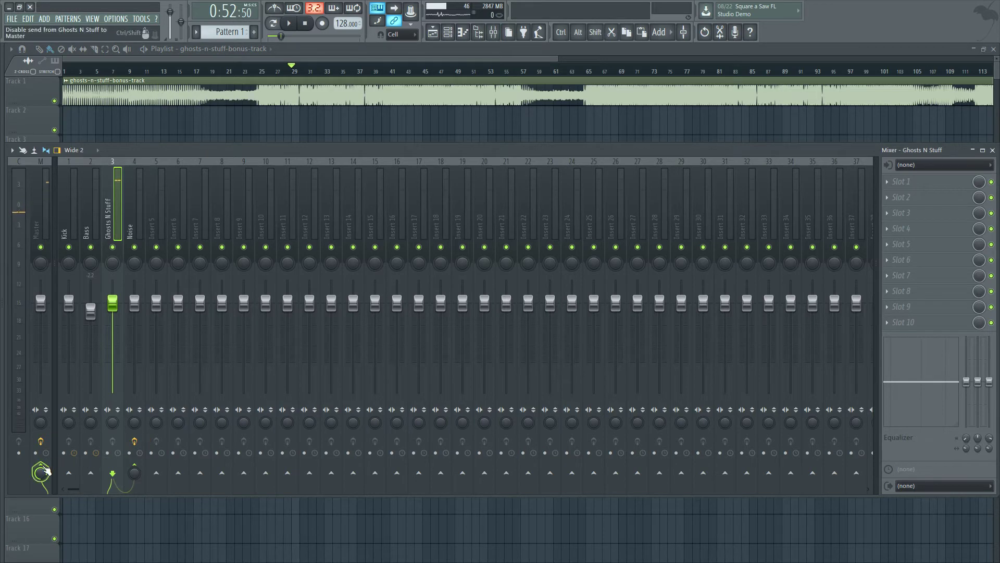
{"action": "left_click", "coordinate": [140, 234]}
{"action": "left_click", "coordinate": [932, 198]}
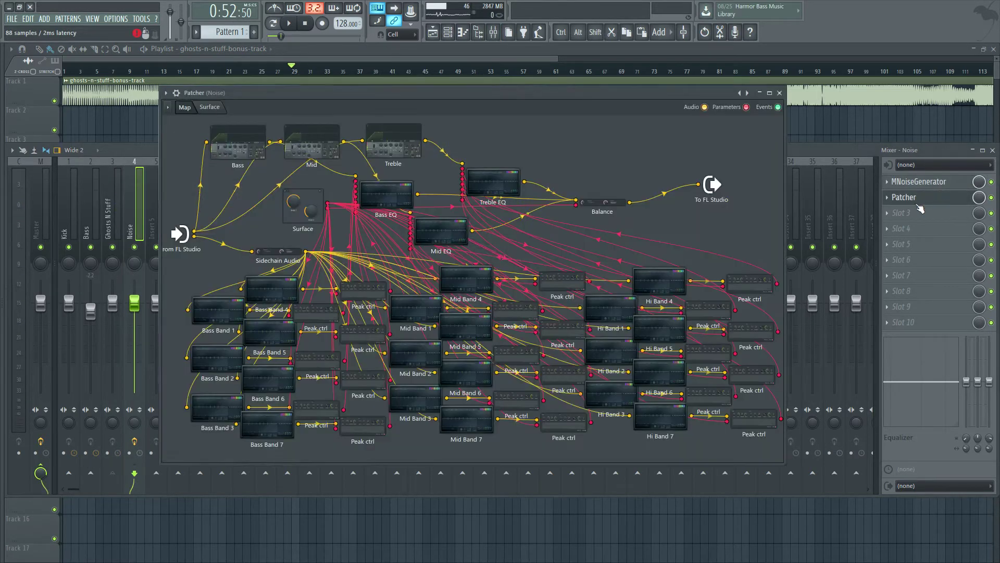
{"action": "left_click", "coordinate": [209, 107]}
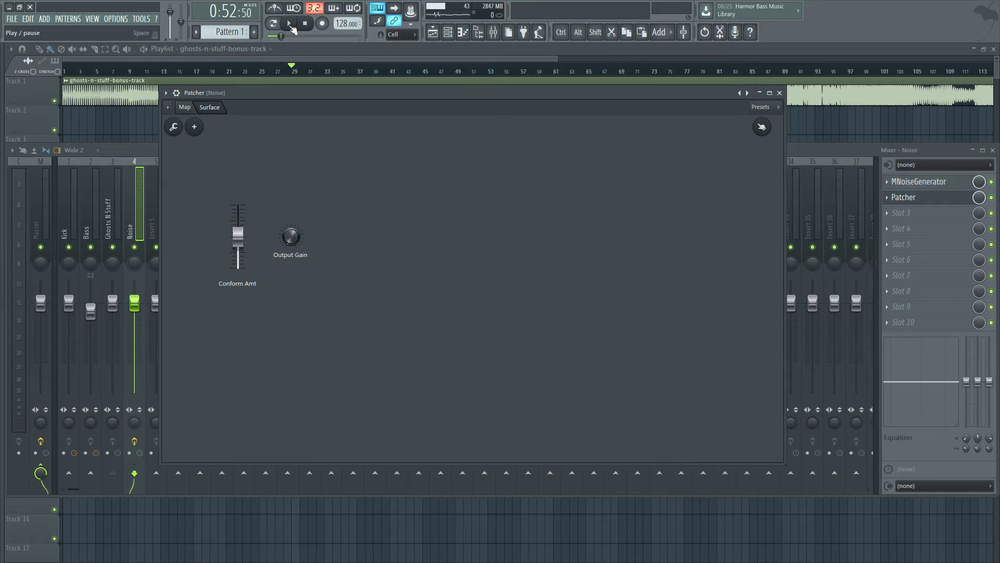
Step: Play the song, raise Conform Amt to maximum, and return to the routing map
{"action": "left_click", "coordinate": [290, 24]}
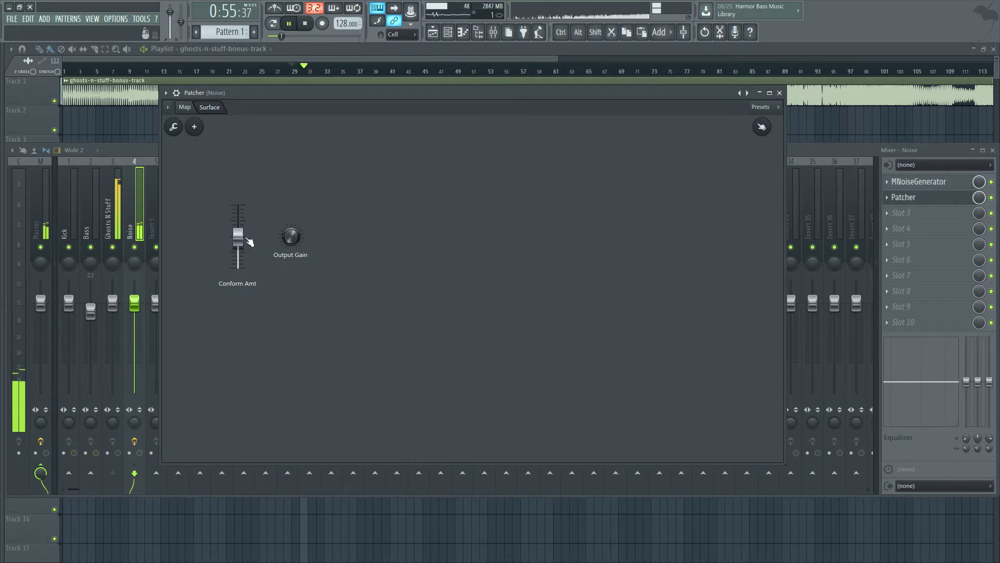
{"action": "left_click_drag", "start_coordinate": [247, 241], "coordinate": [247, 207]}
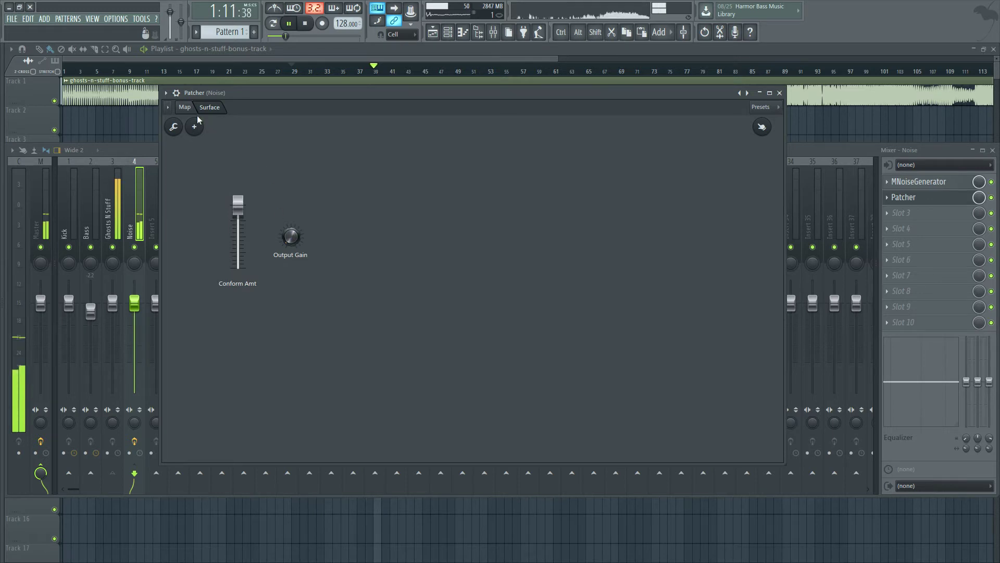
{"action": "left_click", "coordinate": [186, 107]}
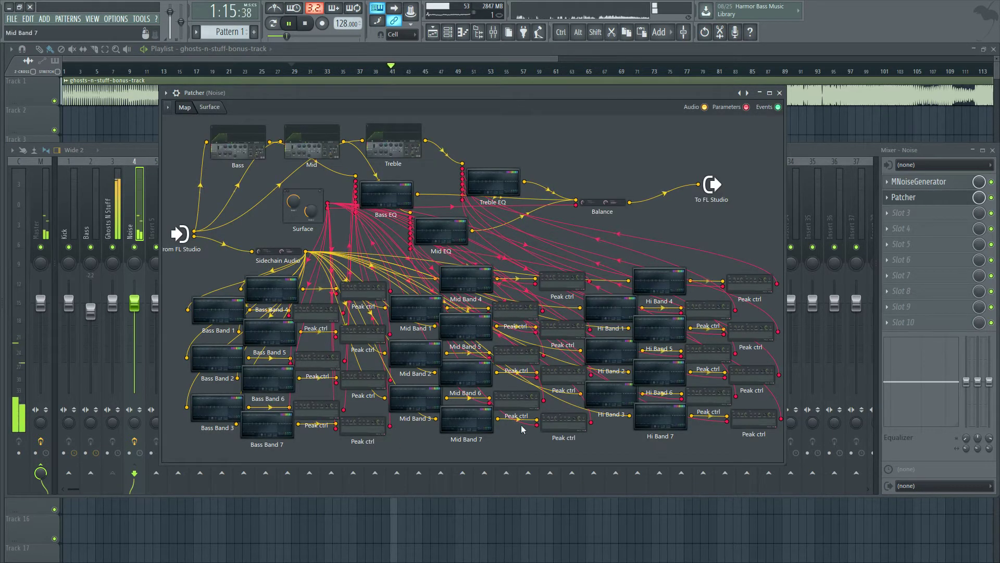
Step: Inspect the Mid Band 6 EQ and a Peak ctrl module's settings
{"action": "double_click", "coordinate": [469, 380]}
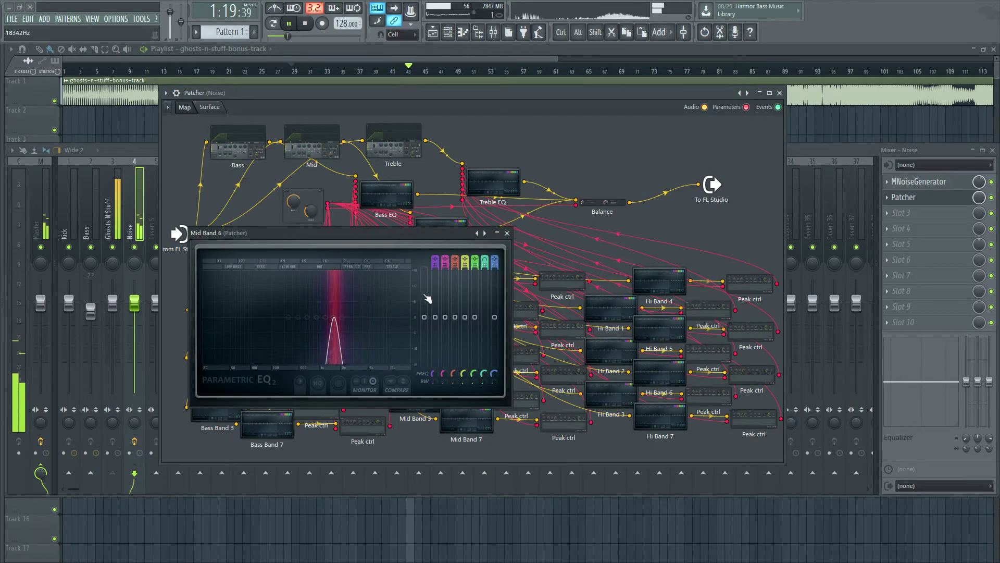
{"action": "left_click", "coordinate": [507, 233]}
{"action": "double_click", "coordinate": [571, 288]}
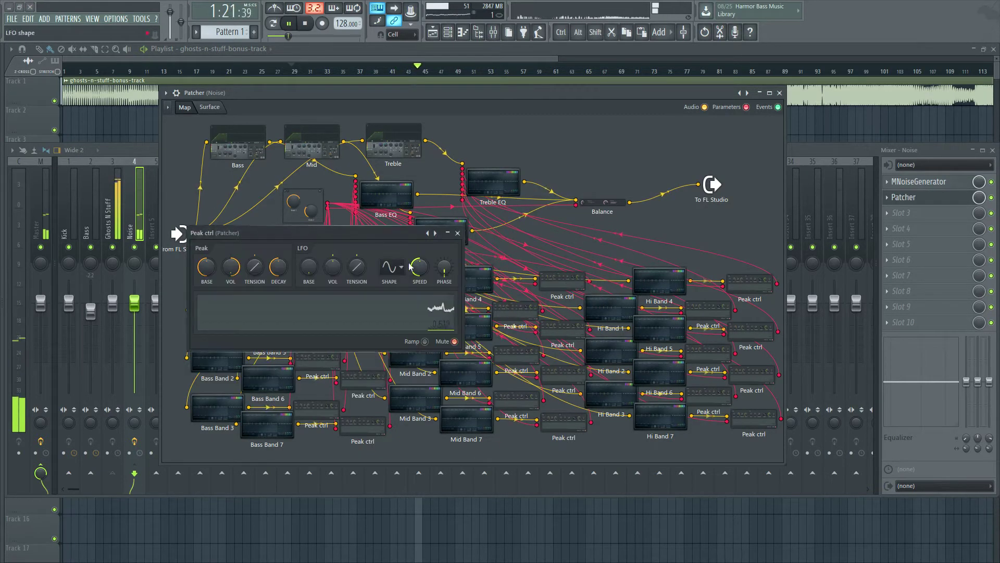
{"action": "key", "text": "Escape"}
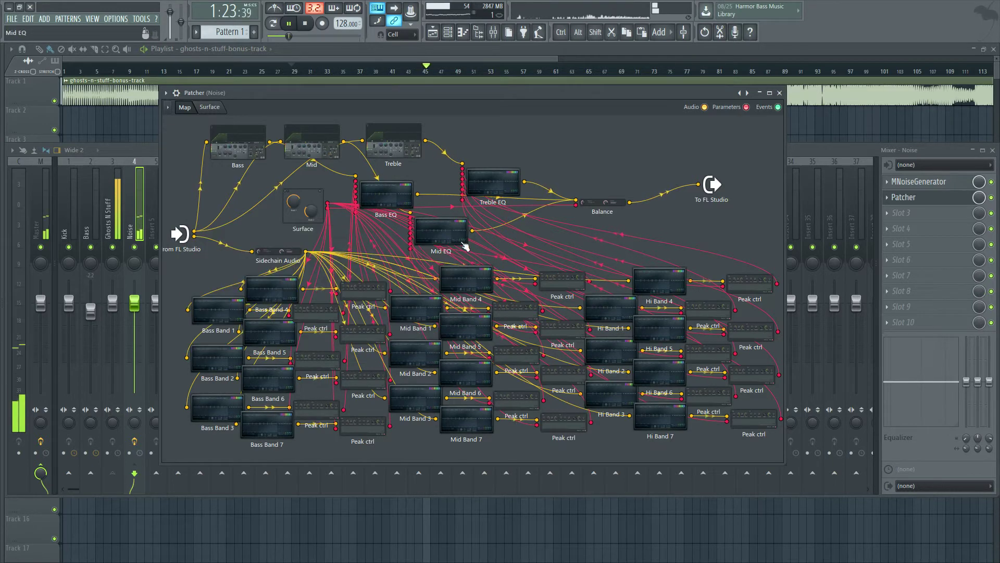
Step: Check the Mid, Treble and Bass EQ modules, then return to the Surface page
{"action": "double_click", "coordinate": [453, 237]}
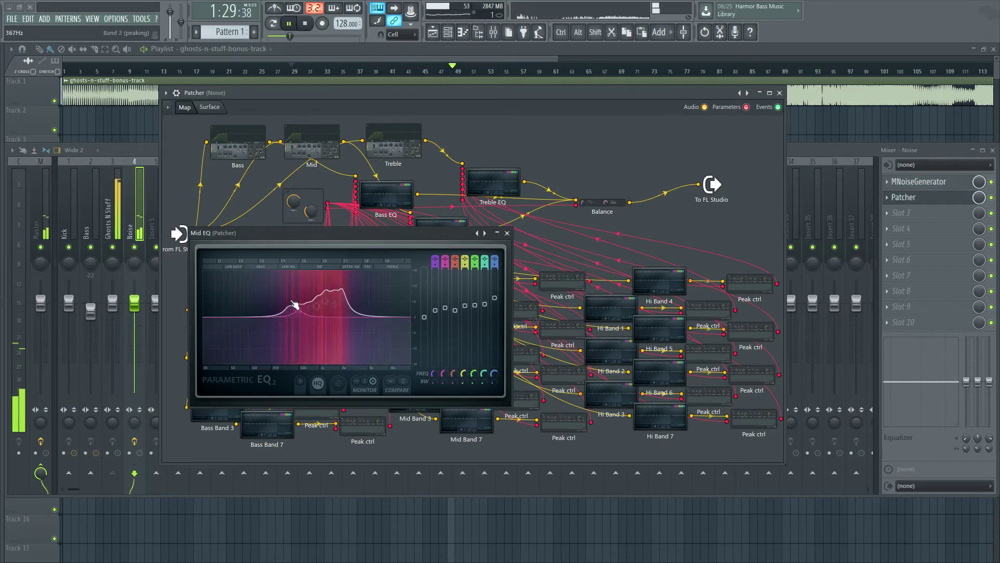
{"action": "left_click", "coordinate": [507, 233]}
{"action": "left_click", "coordinate": [493, 183]}
{"action": "left_click", "coordinate": [507, 233]}
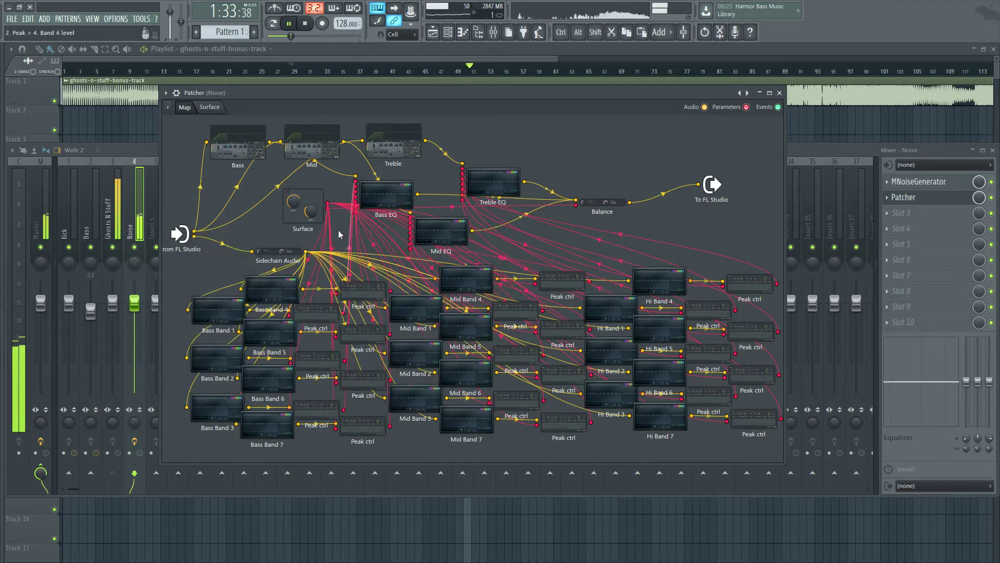
{"action": "left_click", "coordinate": [376, 206]}
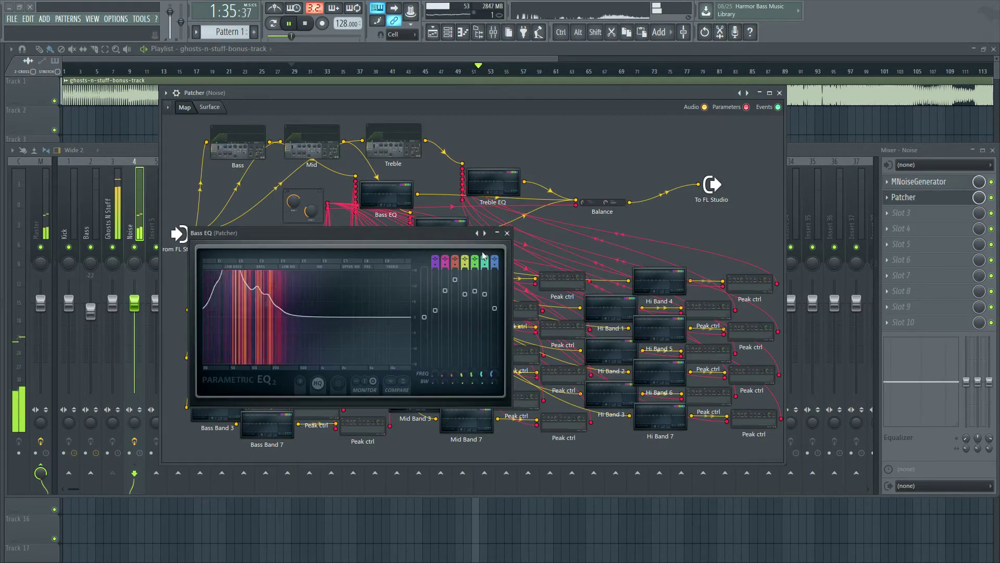
{"action": "left_click", "coordinate": [507, 232]}
{"action": "left_click", "coordinate": [209, 107]}
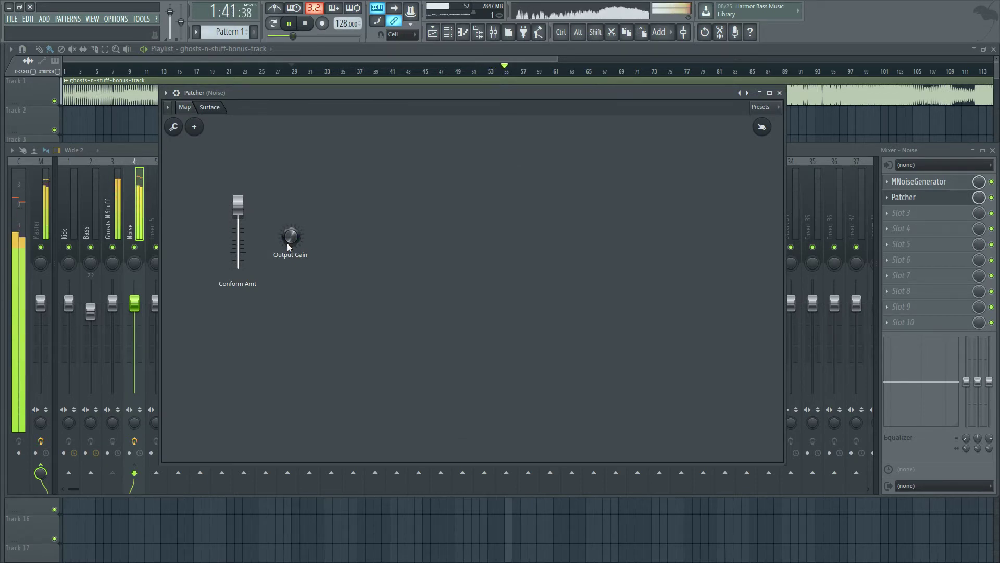
Step: Pull Conform Amt from halfway down to its minimum, stop at bar 29, and adjust Output Gain
{"action": "mouse_move", "coordinate": [290, 245]}
{"action": "left_mouse_down"}
{"action": "mouse_move", "coordinate": [291, 258]}
{"action": "mouse_move", "coordinate": [295, 242]}
{"action": "left_mouse_up"}
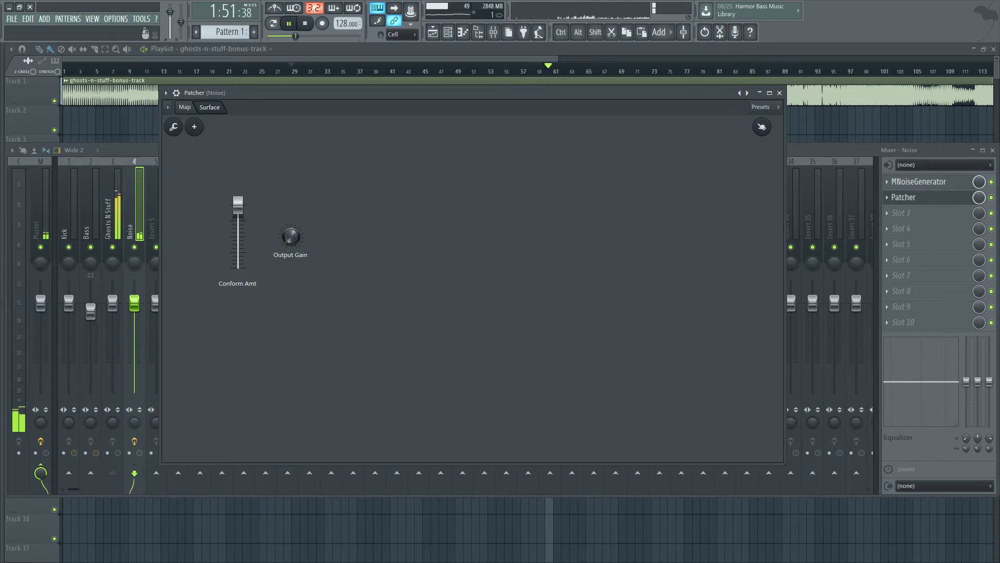
{"action": "left_click_drag", "start_coordinate": [238, 204], "coordinate": [237, 237]}
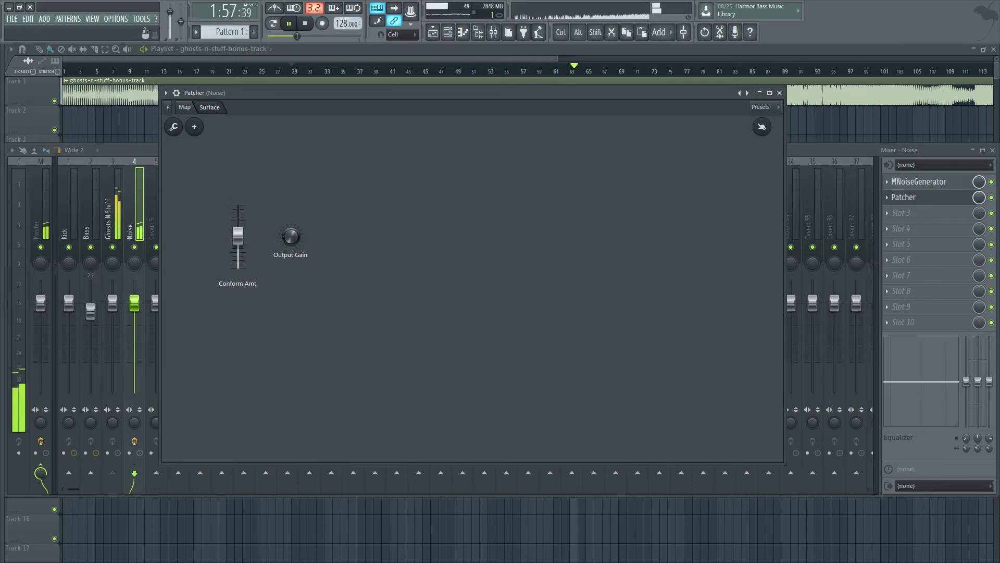
{"action": "left_click_drag", "start_coordinate": [238, 235], "coordinate": [241, 279]}
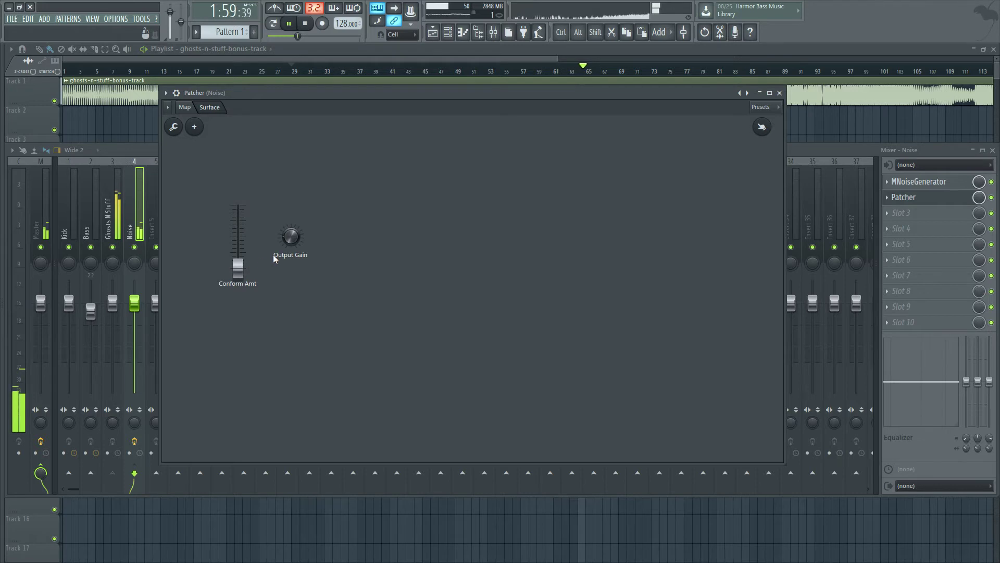
{"action": "key", "text": "space"}
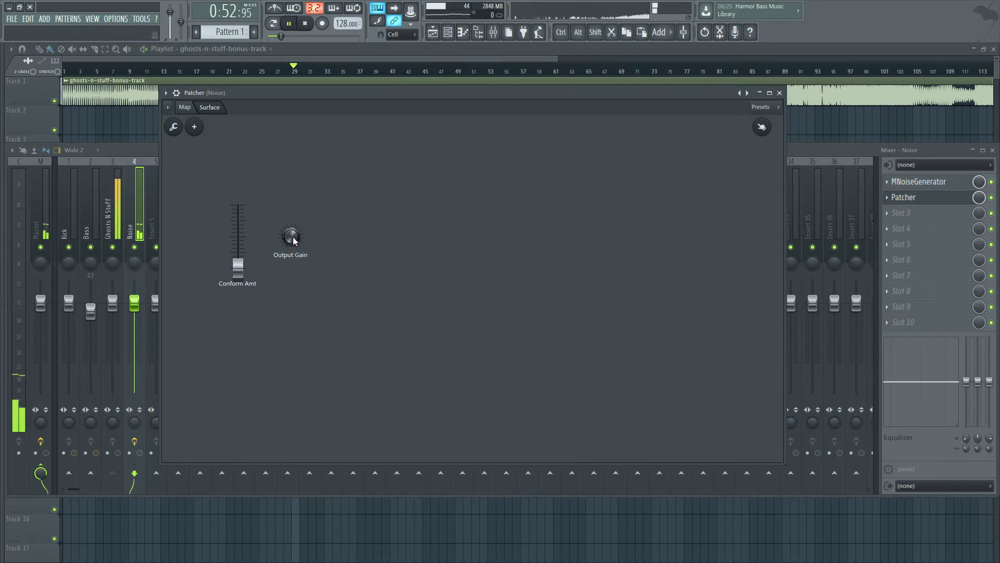
{"action": "left_click_drag", "start_coordinate": [294, 241], "coordinate": [295, 241]}
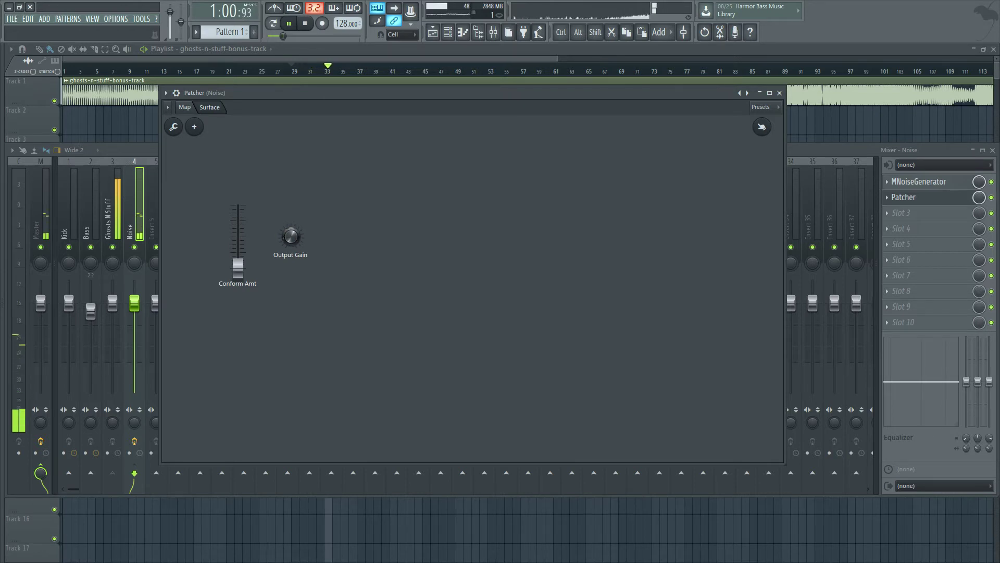
Step: View the Bass EQ curve on the Map, then raise Conform Amt on the Surface page
{"action": "left_click", "coordinate": [184, 106]}
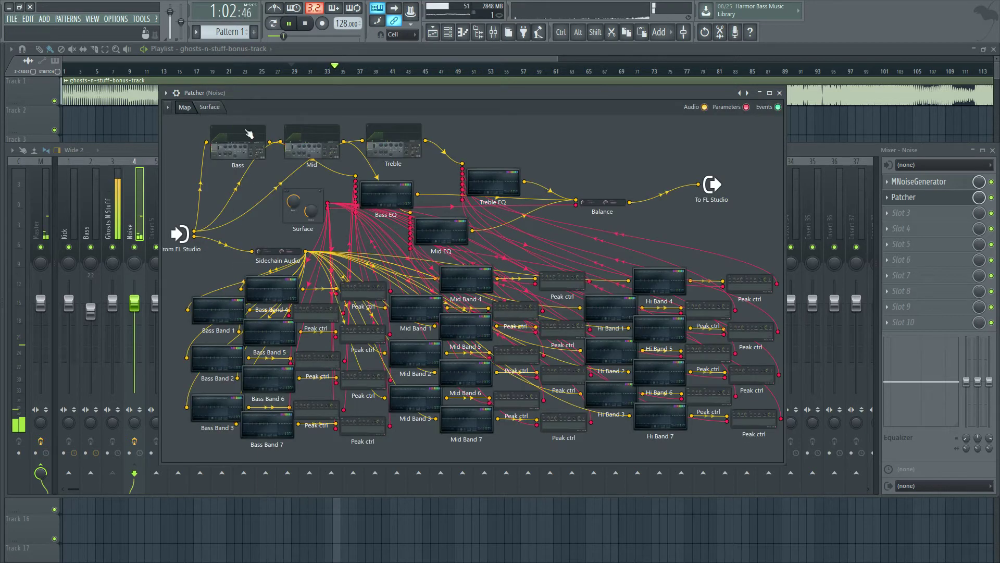
{"action": "double_click", "coordinate": [387, 195]}
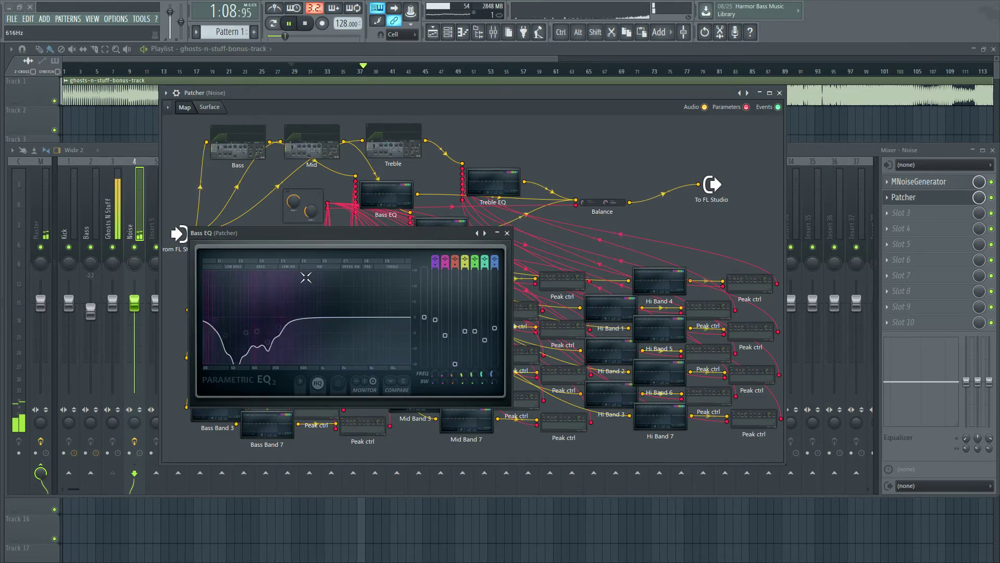
{"action": "left_click", "coordinate": [508, 232]}
{"action": "left_click", "coordinate": [210, 108]}
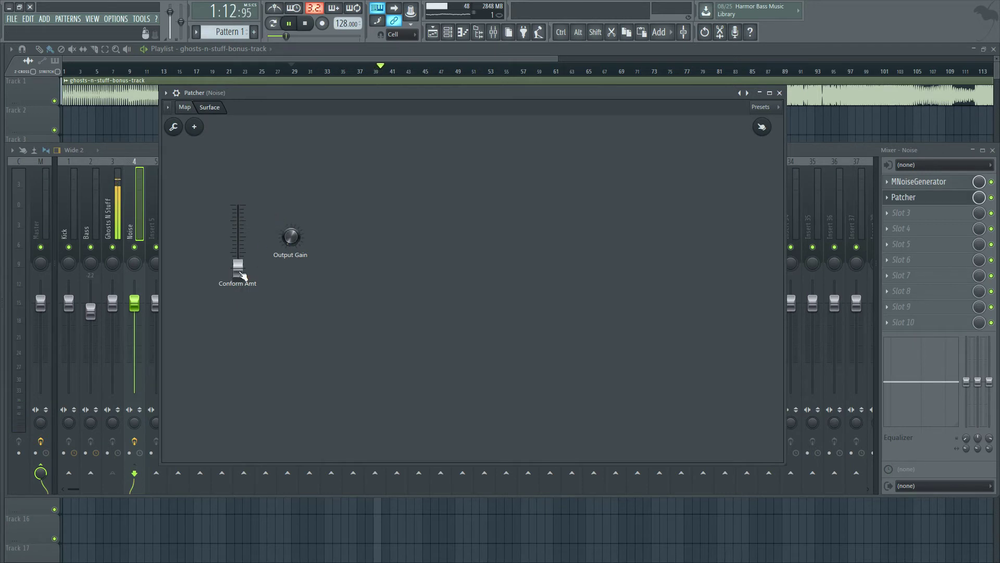
{"action": "left_click_drag", "start_coordinate": [238, 267], "coordinate": [238, 233]}
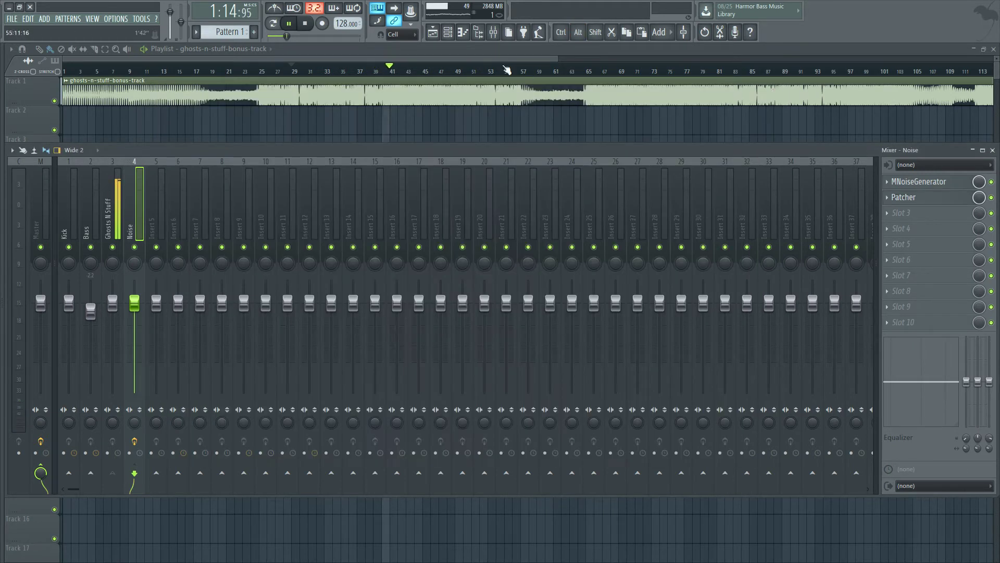
Step: Close the Patcher, stop playback, pull the Noise fader almost down, and remove its Patcher
{"action": "left_click", "coordinate": [780, 93]}
{"action": "key", "text": "space"}
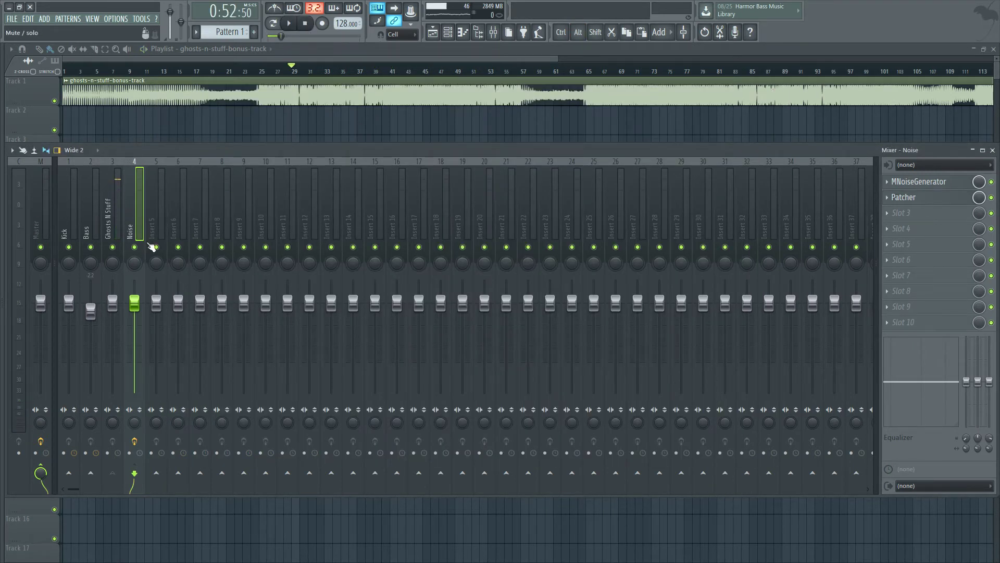
{"action": "left_click_drag", "start_coordinate": [134, 302], "coordinate": [134, 392]}
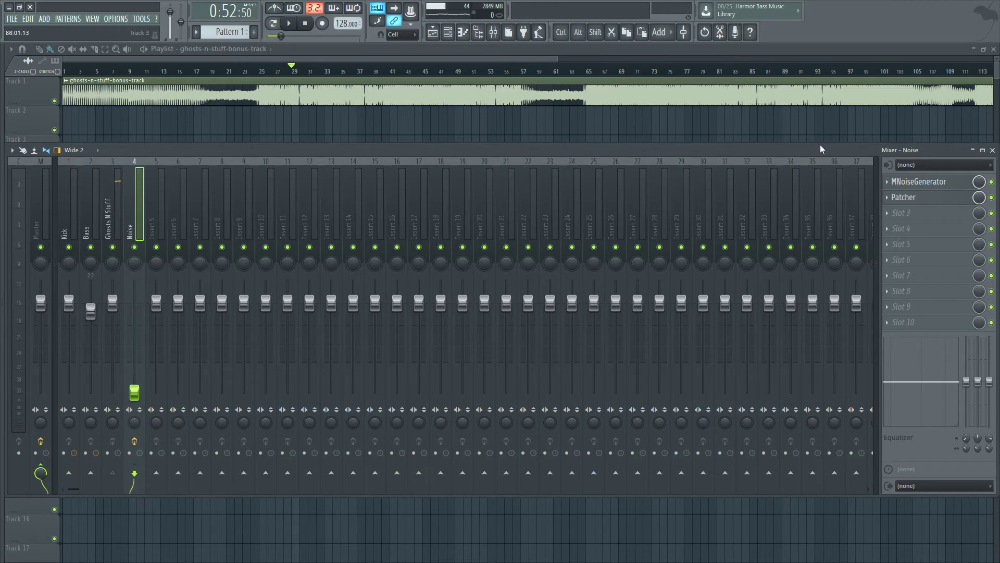
{"action": "left_click", "coordinate": [888, 198]}
{"action": "left_click", "coordinate": [896, 204]}
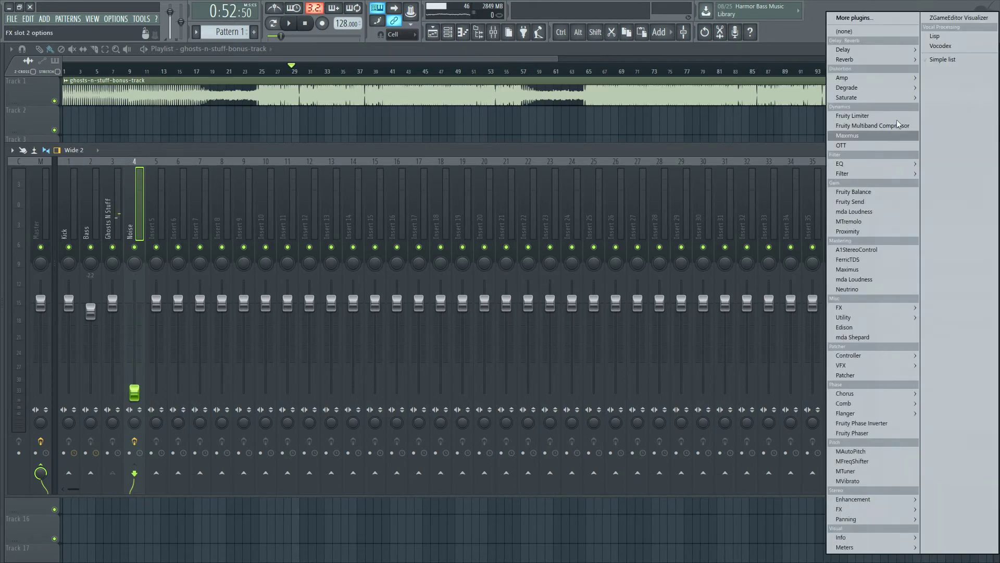
{"action": "left_click", "coordinate": [878, 35]}
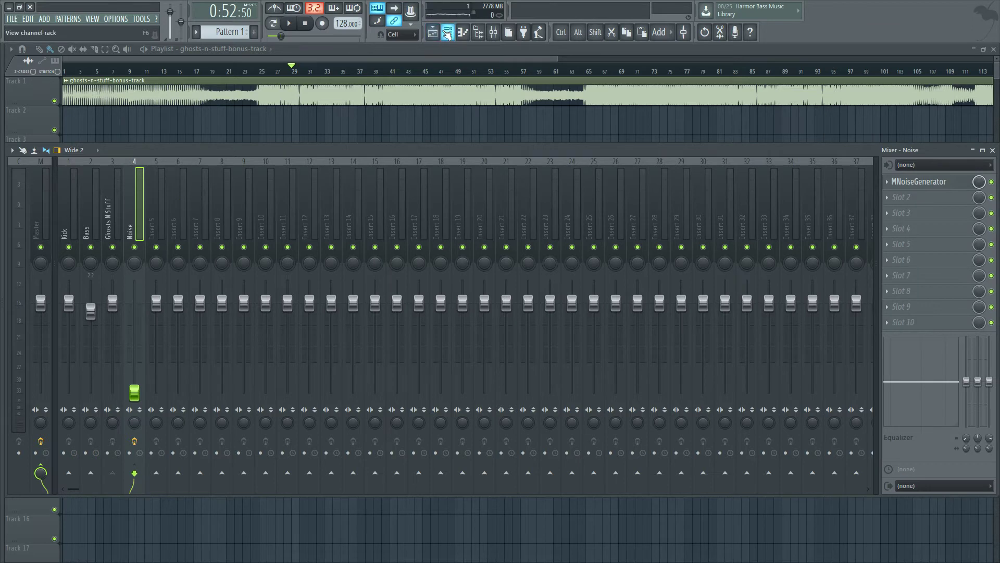
Step: Open the Channel rack, switch to Pattern mode, and play then stop the pattern
{"action": "left_click", "coordinate": [447, 32]}
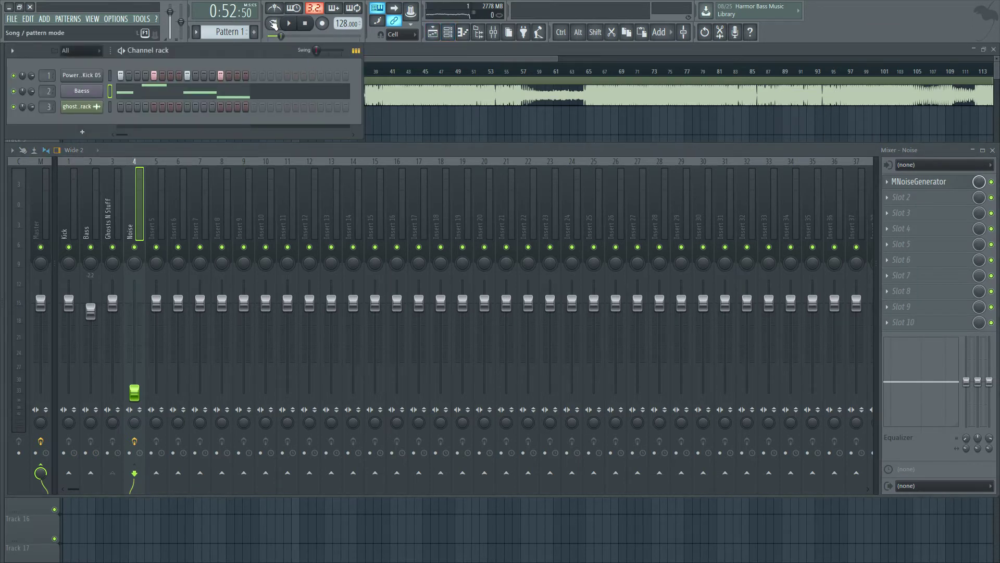
{"action": "left_click", "coordinate": [273, 24]}
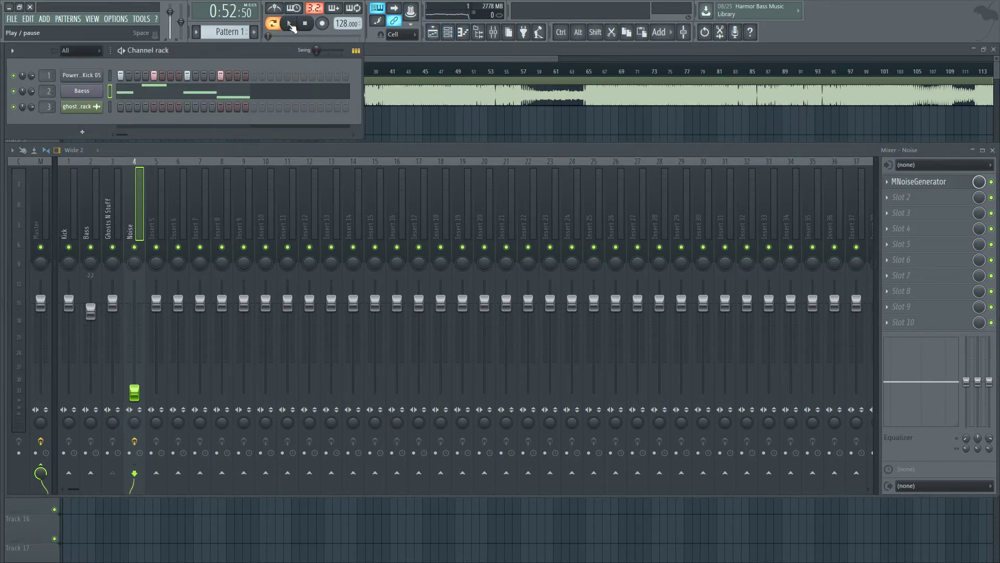
{"action": "left_click", "coordinate": [291, 24]}
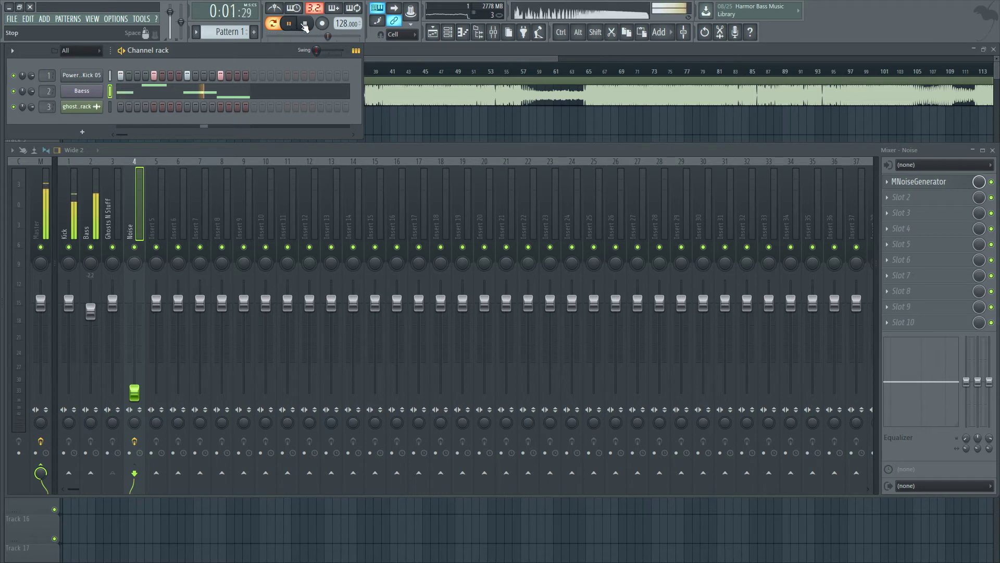
{"action": "left_click", "coordinate": [304, 25]}
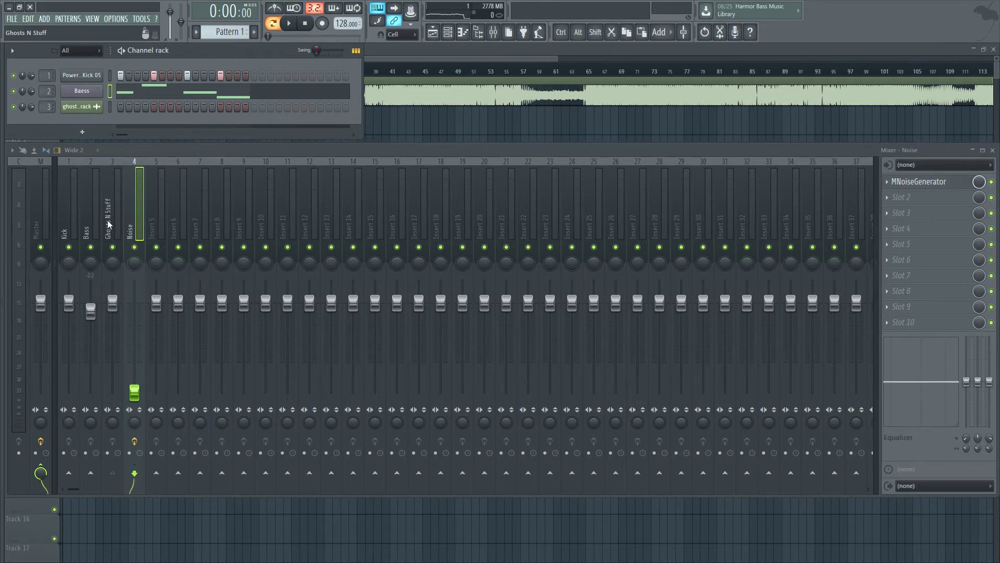
Step: Sidechain the Kick mixer track into the Bass track, then select Bass
{"action": "scroll", "coordinate": [109, 224], "scroll_direction": "right", "scroll_amount": 2}
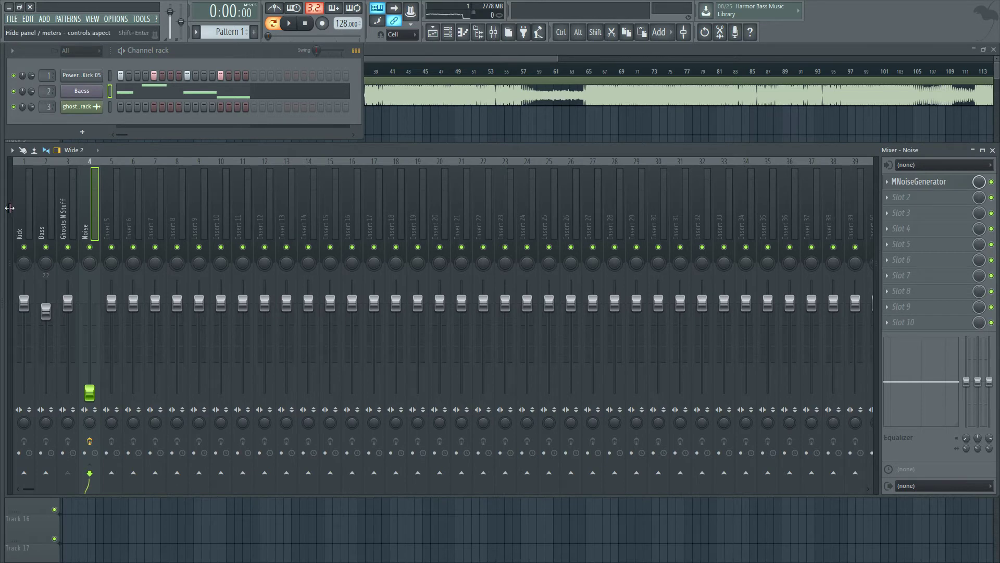
{"action": "scroll", "coordinate": [16, 204], "scroll_direction": "left", "scroll_amount": 2}
{"action": "left_click", "coordinate": [60, 205]}
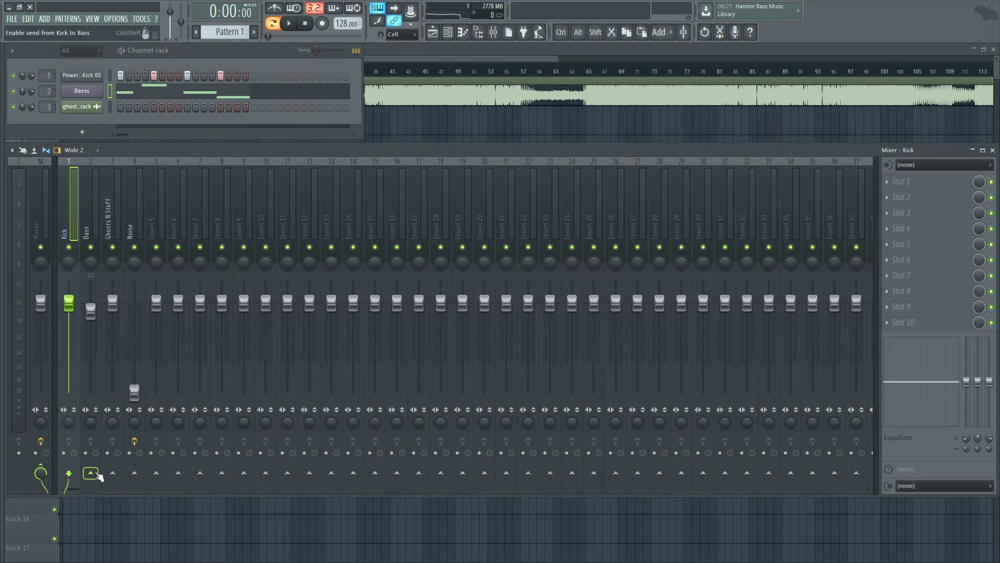
{"action": "right_click", "coordinate": [90, 473]}
{"action": "left_click", "coordinate": [125, 504]}
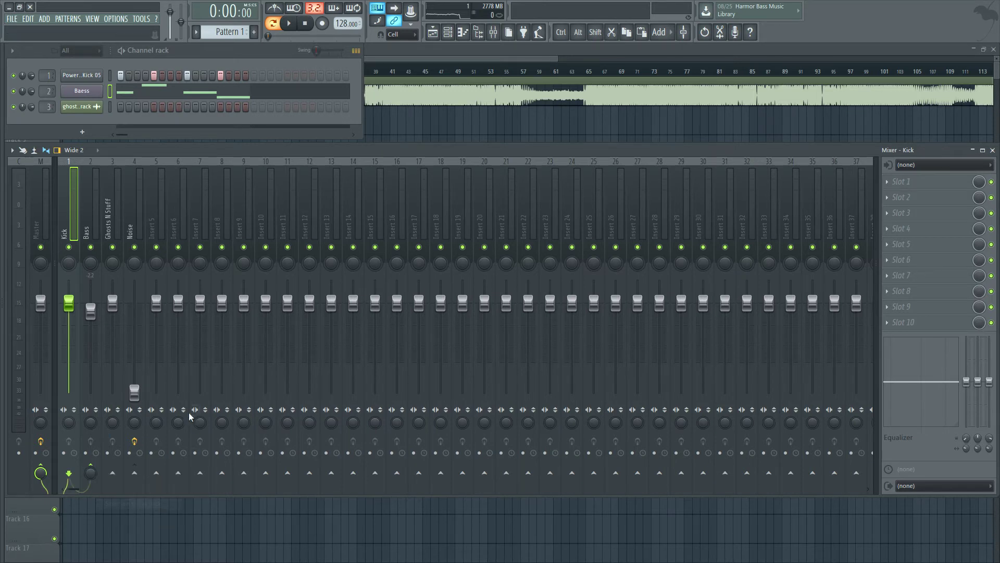
{"action": "left_click", "coordinate": [91, 211]}
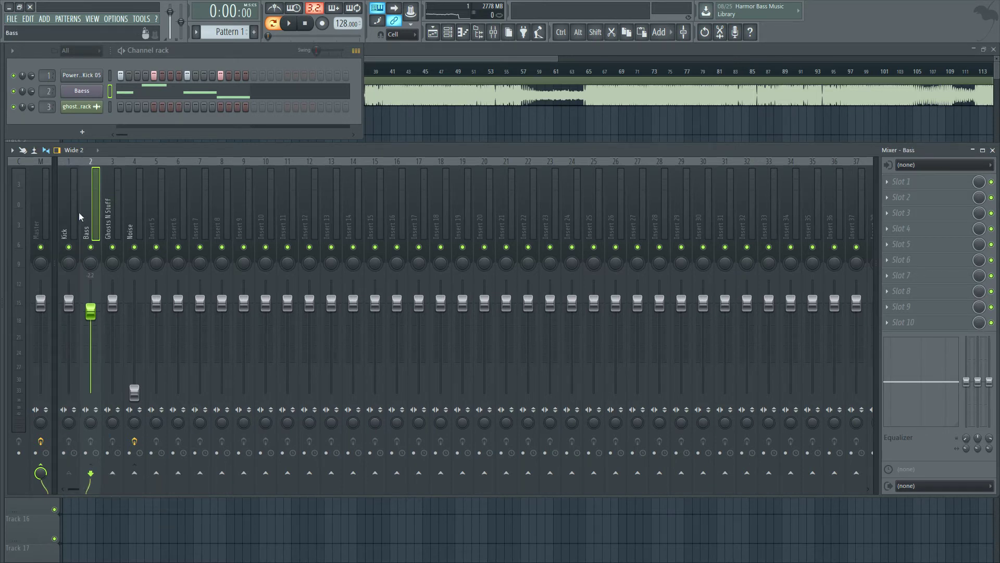
Step: Load Patcher into the Bass track's first FX slot with the Conform preset
{"action": "left_click", "coordinate": [68, 208]}
{"action": "left_click", "coordinate": [90, 210]}
{"action": "left_click", "coordinate": [893, 183]}
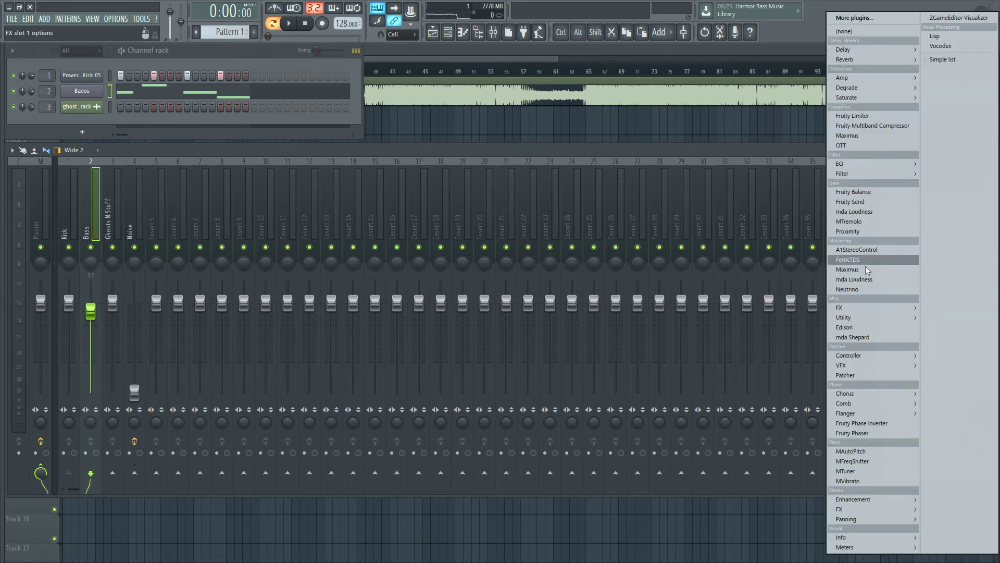
{"action": "left_click", "coordinate": [868, 373]}
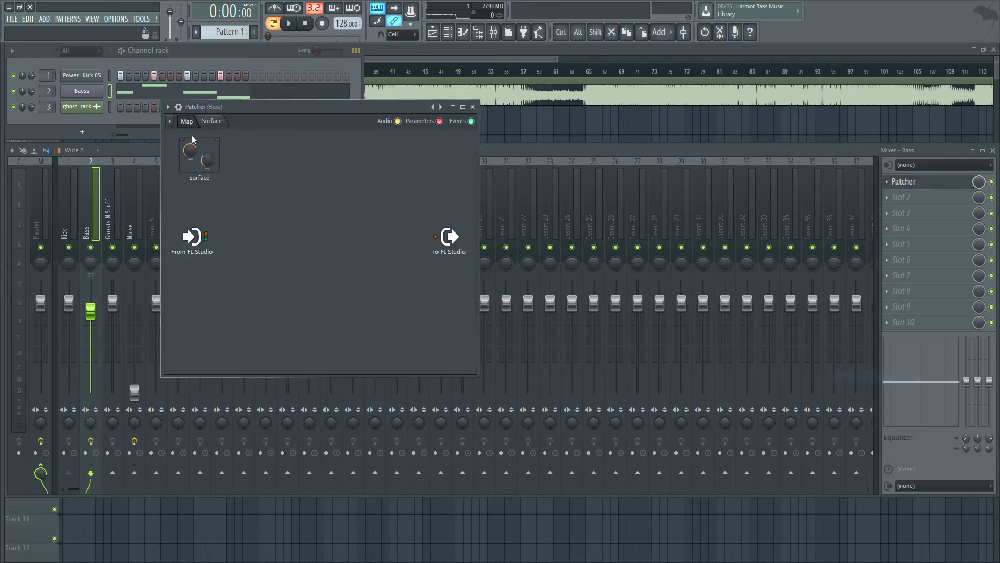
{"action": "left_click", "coordinate": [168, 107]}
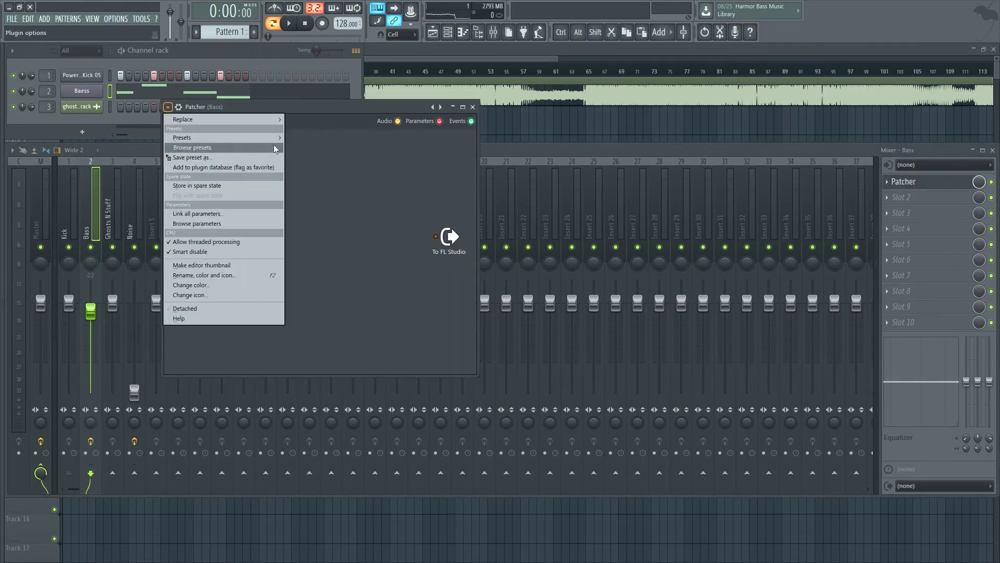
{"action": "mouse_move", "coordinate": [279, 137]}
{"action": "mouse_move", "coordinate": [313, 167]}
{"action": "left_click", "coordinate": [360, 167]}
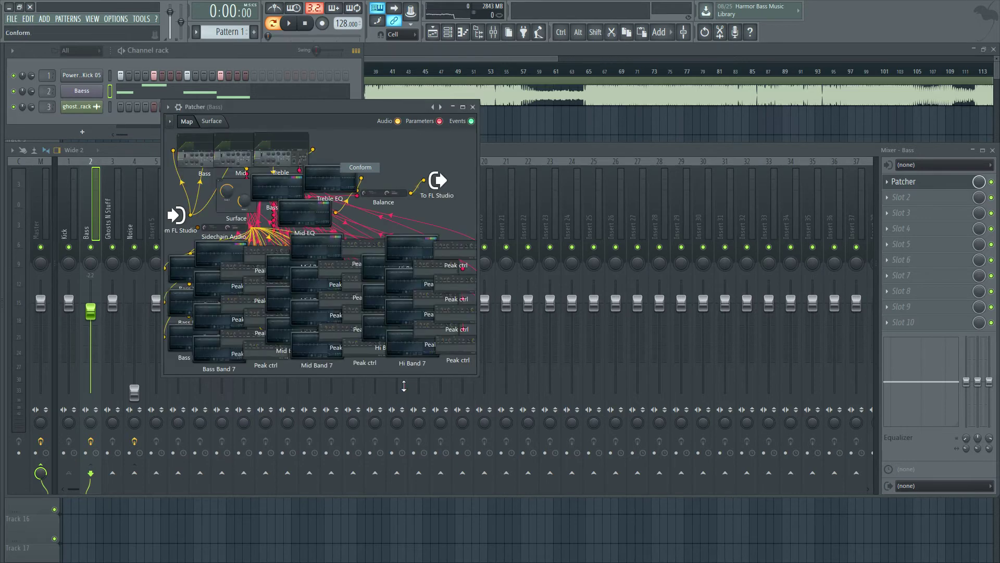
Step: Enlarge the Bass Patcher, add the Kick as a sidechain audio input, then show the Surface page
{"action": "left_click_drag", "start_coordinate": [475, 376], "coordinate": [829, 475]}
{"action": "right_click", "coordinate": [185, 249]}
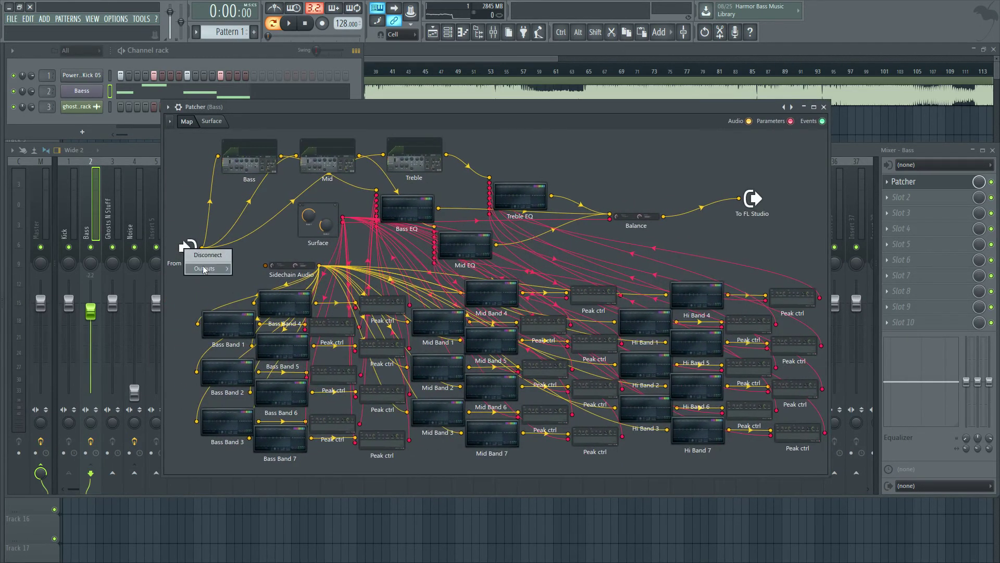
{"action": "mouse_move", "coordinate": [206, 269]}
{"action": "mouse_move", "coordinate": [251, 268]}
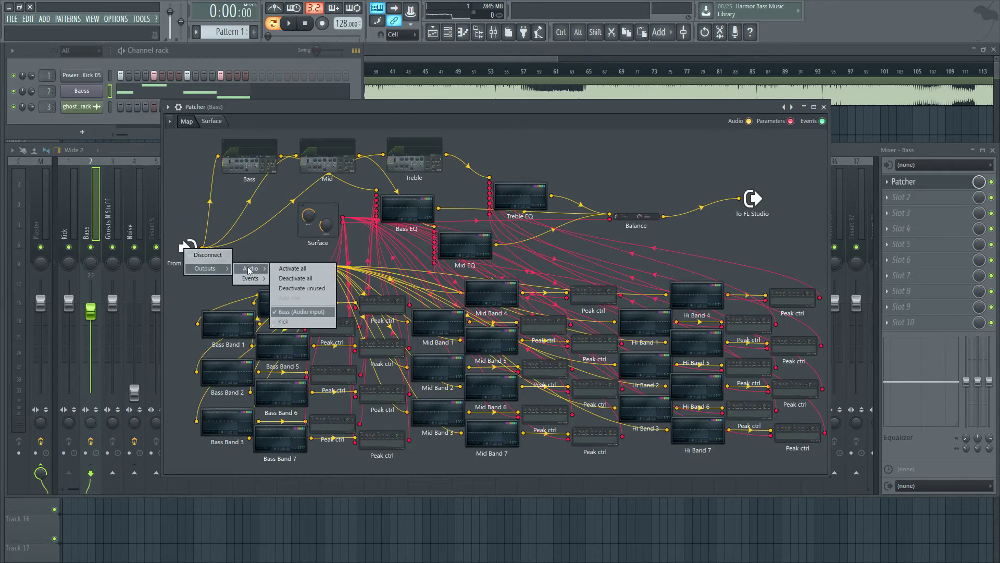
{"action": "left_click", "coordinate": [295, 322]}
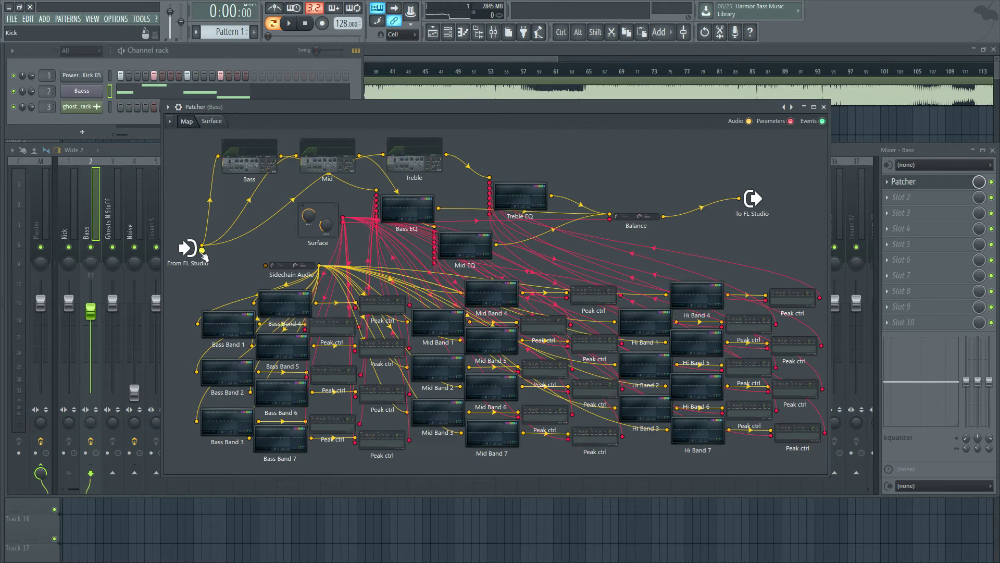
{"action": "left_click_drag", "start_coordinate": [300, 271], "coordinate": [293, 273]}
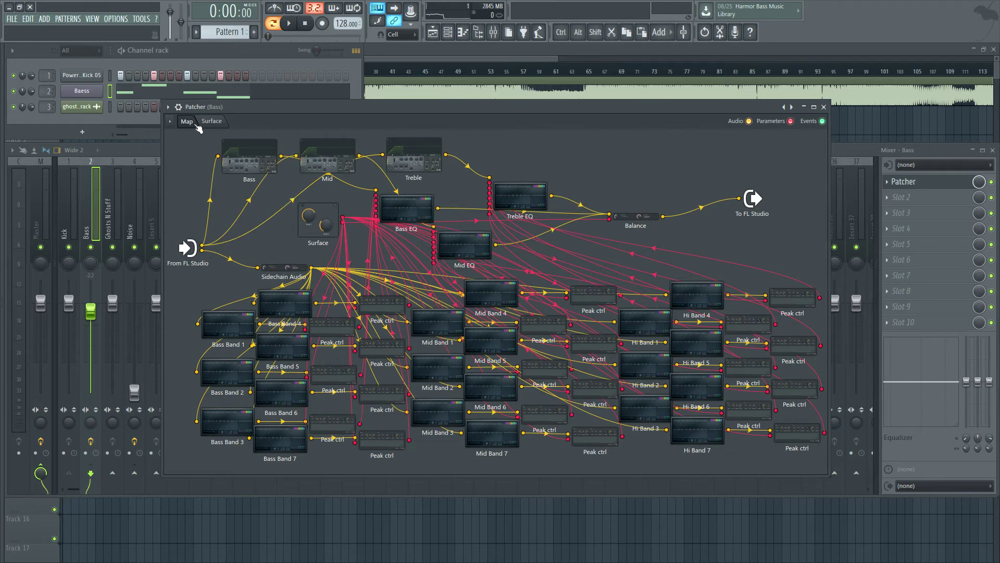
{"action": "left_click", "coordinate": [211, 121]}
Step: Pull the Bass Patcher's Conform Amt down to minimum while auditioning playback, then stop
{"action": "left_click_drag", "start_coordinate": [240, 233], "coordinate": [307, 218]}
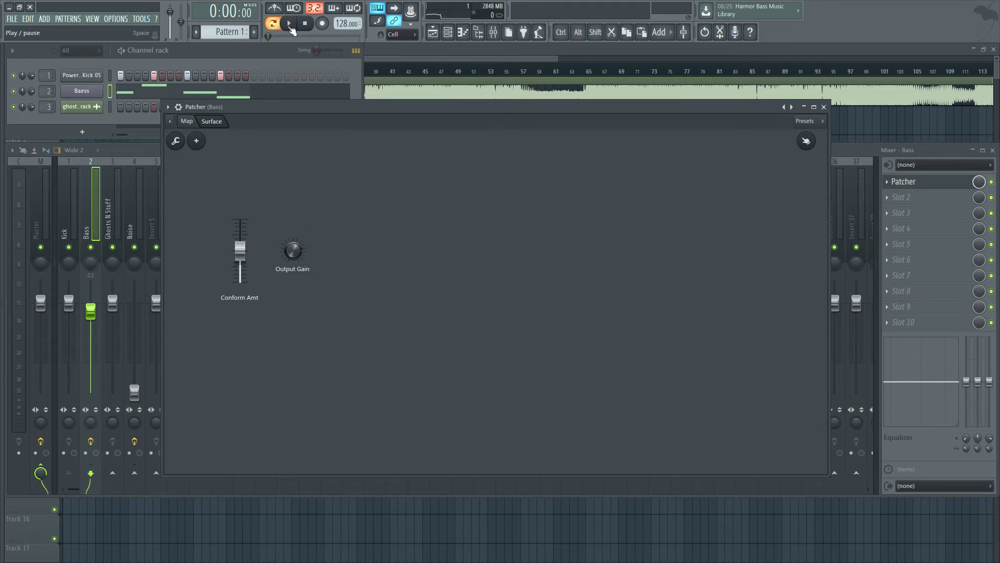
{"action": "left_click", "coordinate": [289, 24]}
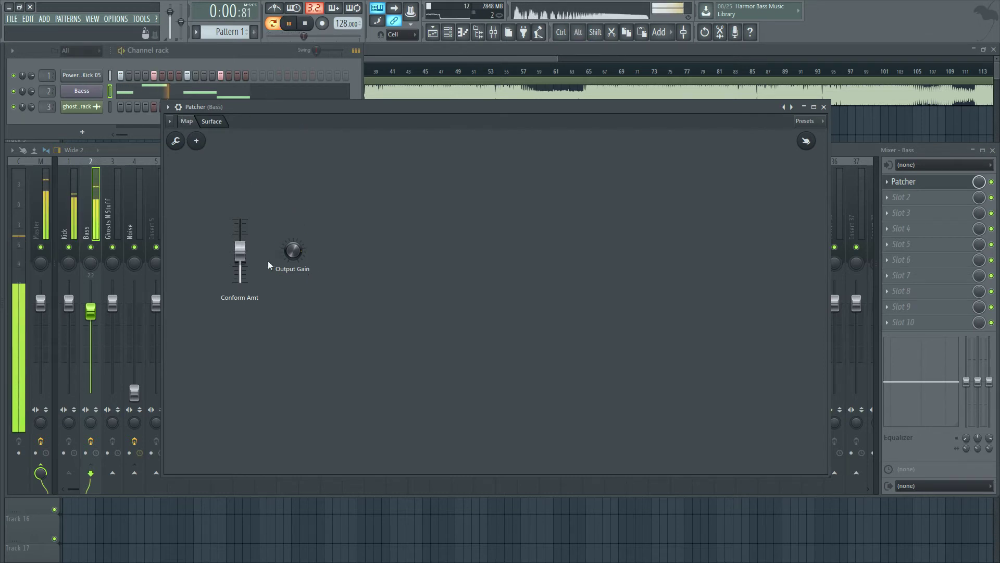
{"action": "left_click_drag", "start_coordinate": [240, 251], "coordinate": [243, 285]}
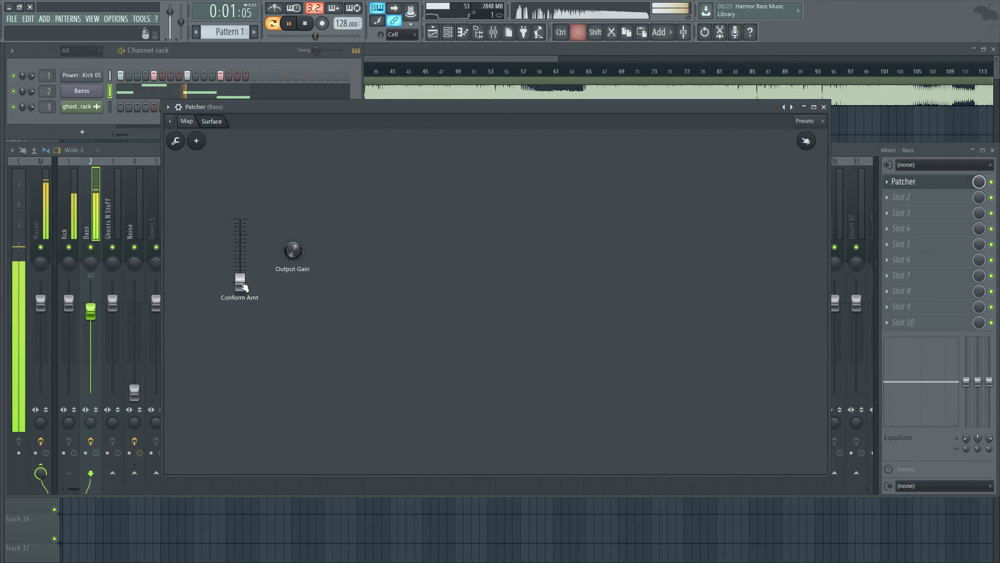
{"action": "scroll", "coordinate": [241, 281], "scroll_direction": "up", "scroll_amount": 5}
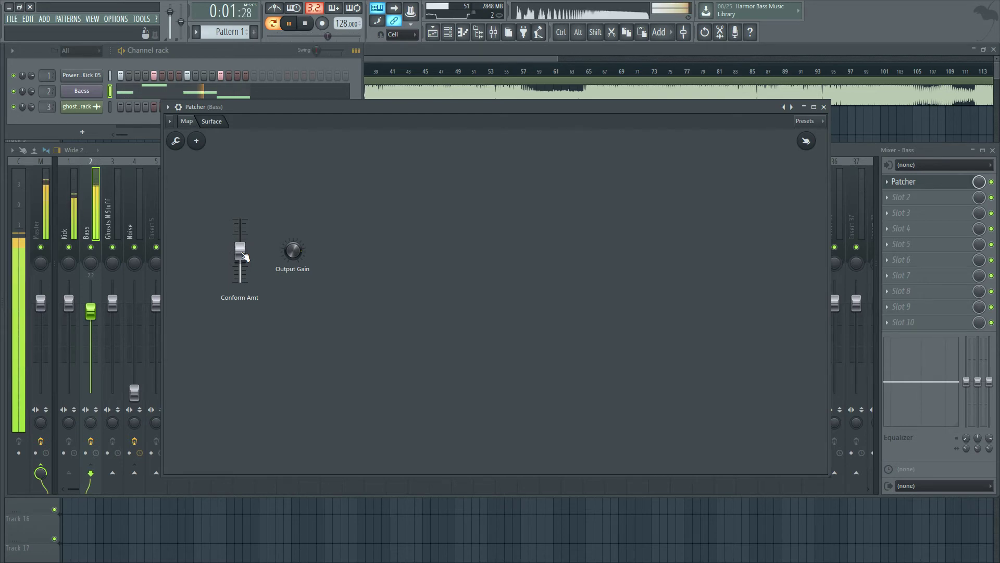
{"action": "left_click_drag", "start_coordinate": [245, 256], "coordinate": [245, 287]}
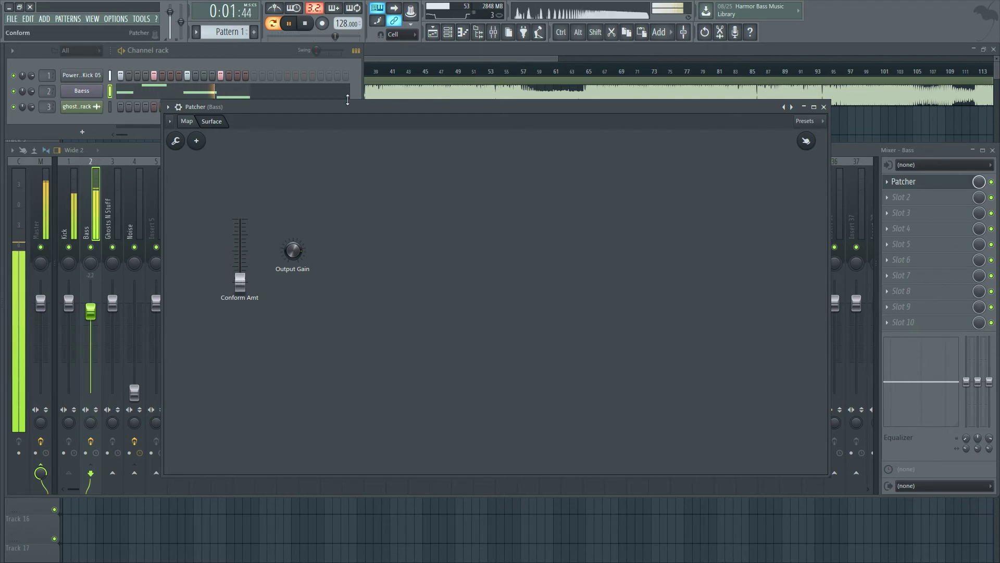
{"action": "left_click", "coordinate": [305, 23]}
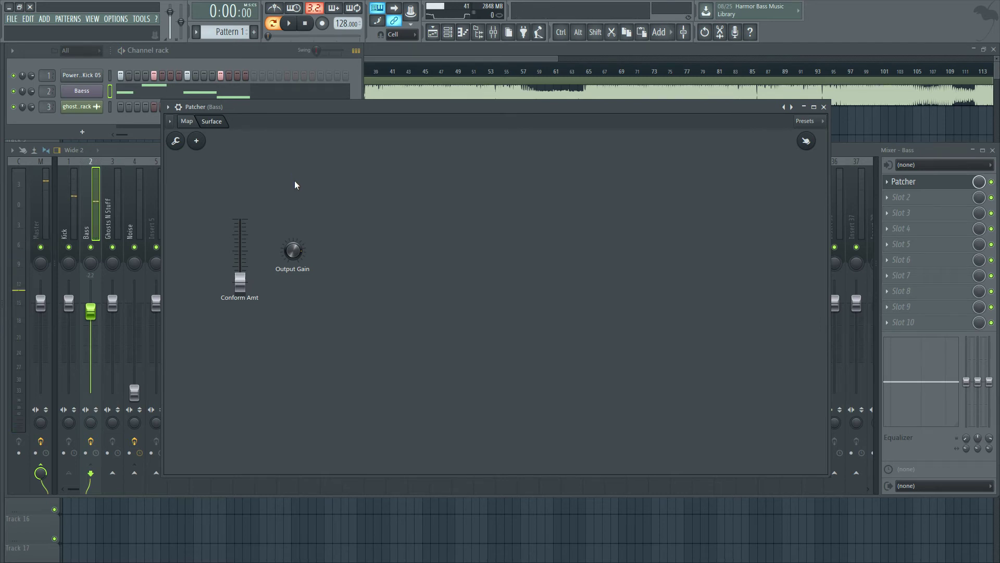
{"action": "left_click", "coordinate": [187, 121]}
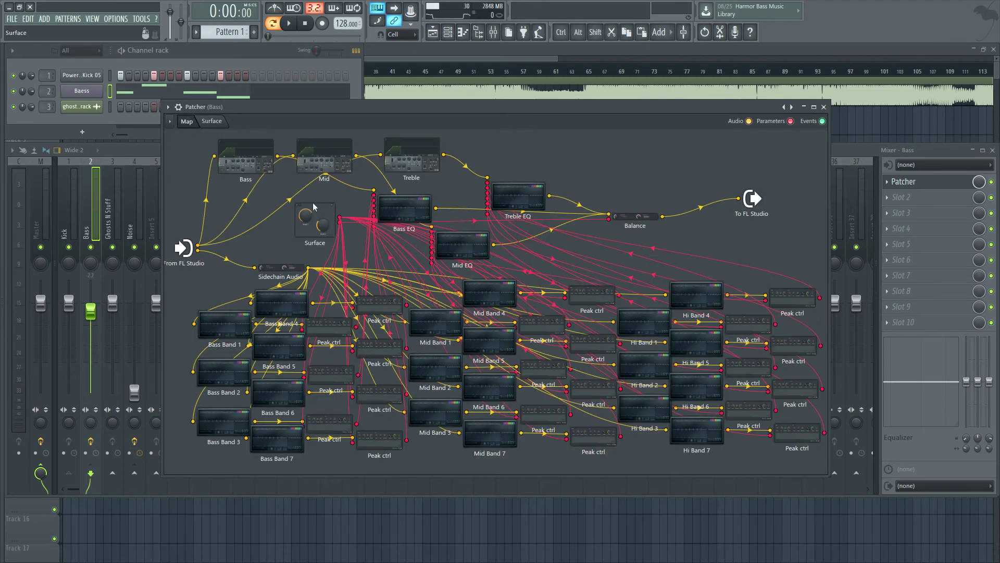
{"action": "key", "text": "space"}
{"action": "double_click", "coordinate": [406, 210]}
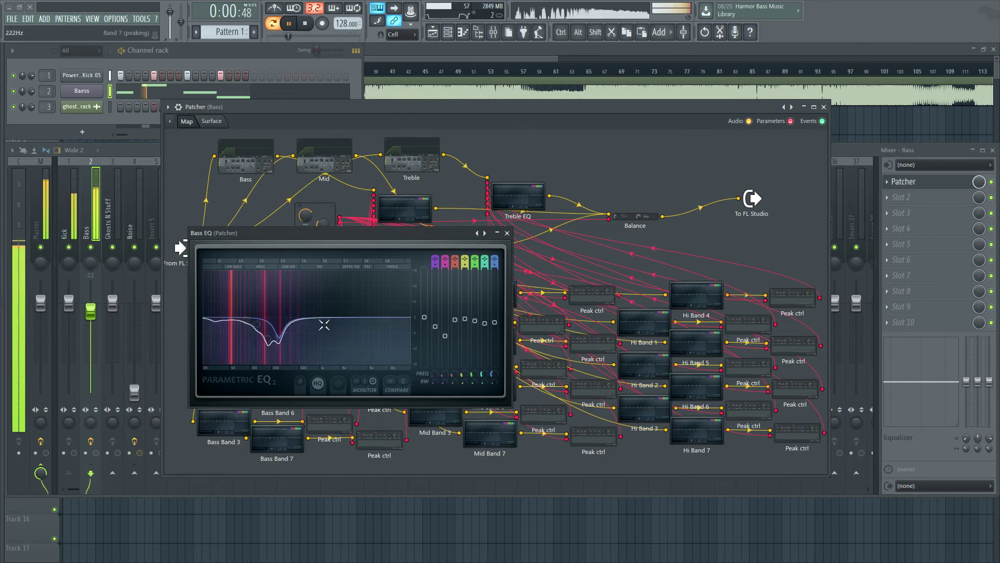
{"action": "key", "text": "Escape"}
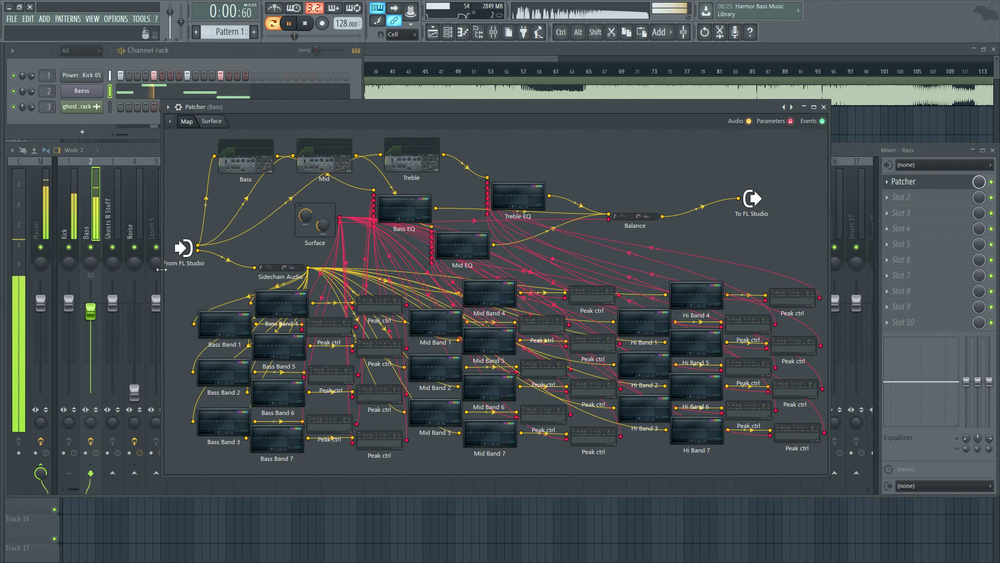
{"action": "left_click", "coordinate": [69, 370]}
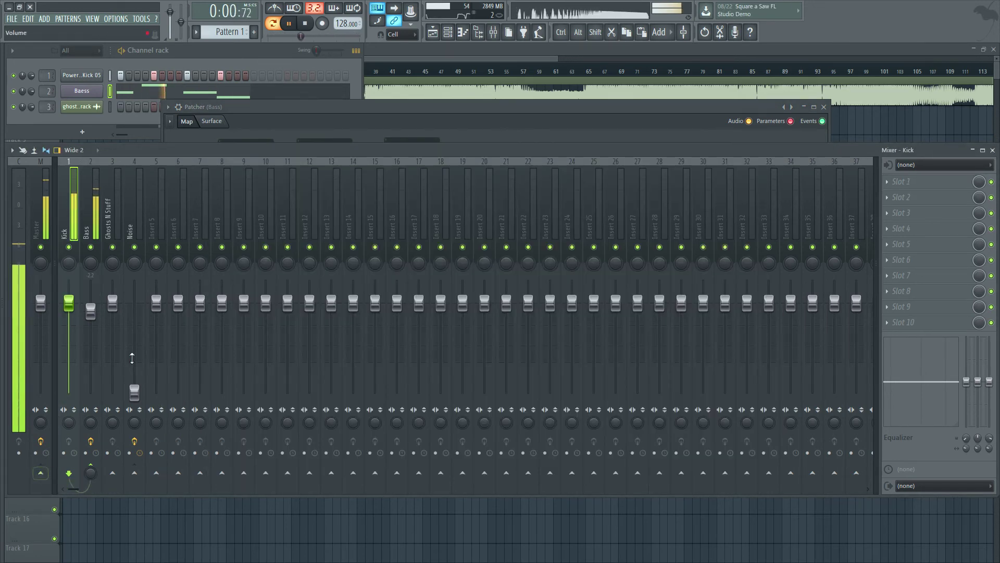
{"action": "left_click", "coordinate": [288, 105]}
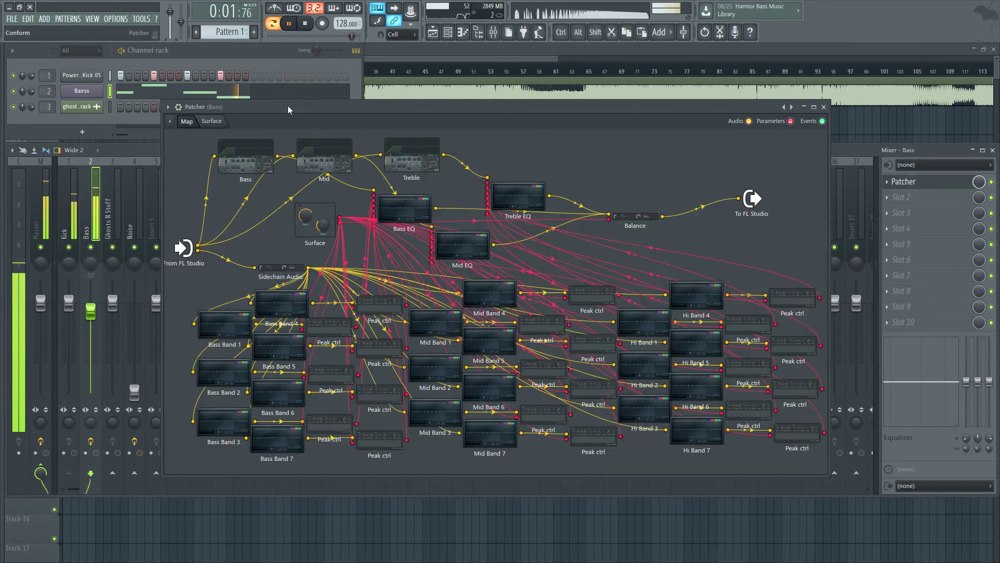
Step: Push Conform Amt to maximum on the Patcher surface, audition it, then return to the Map view
{"action": "left_click", "coordinate": [305, 24]}
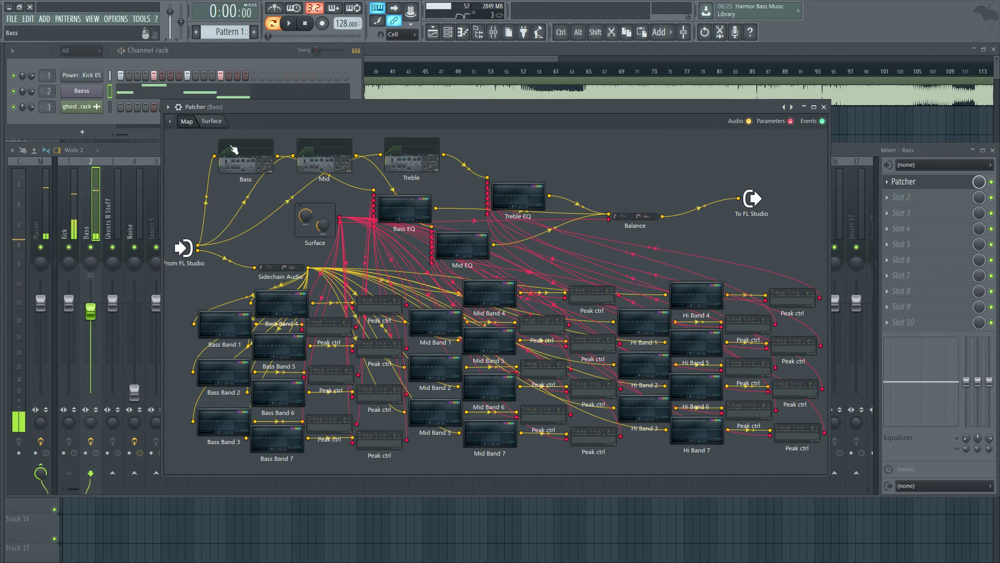
{"action": "left_click", "coordinate": [212, 121]}
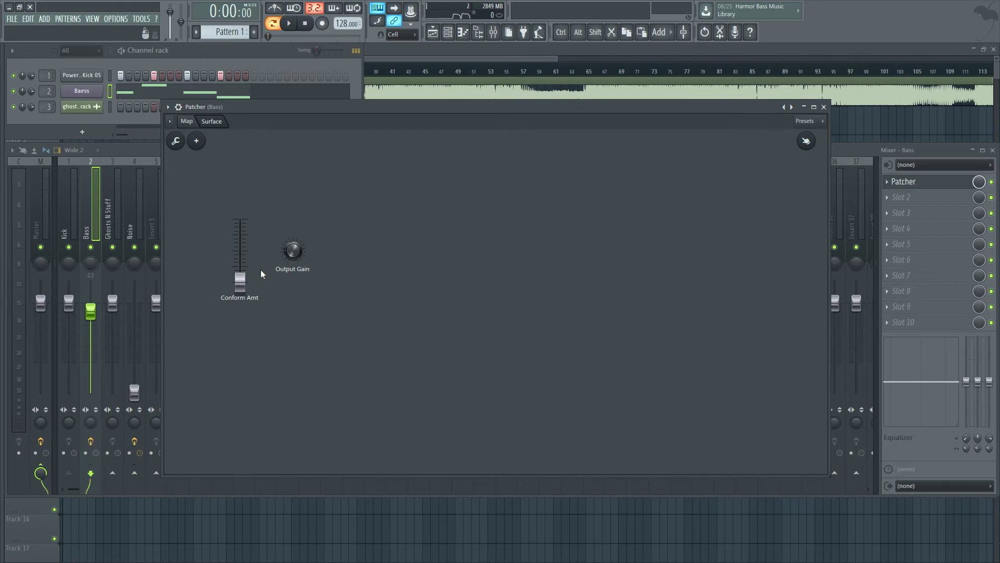
{"action": "left_click_drag", "start_coordinate": [240, 281], "coordinate": [240, 218]}
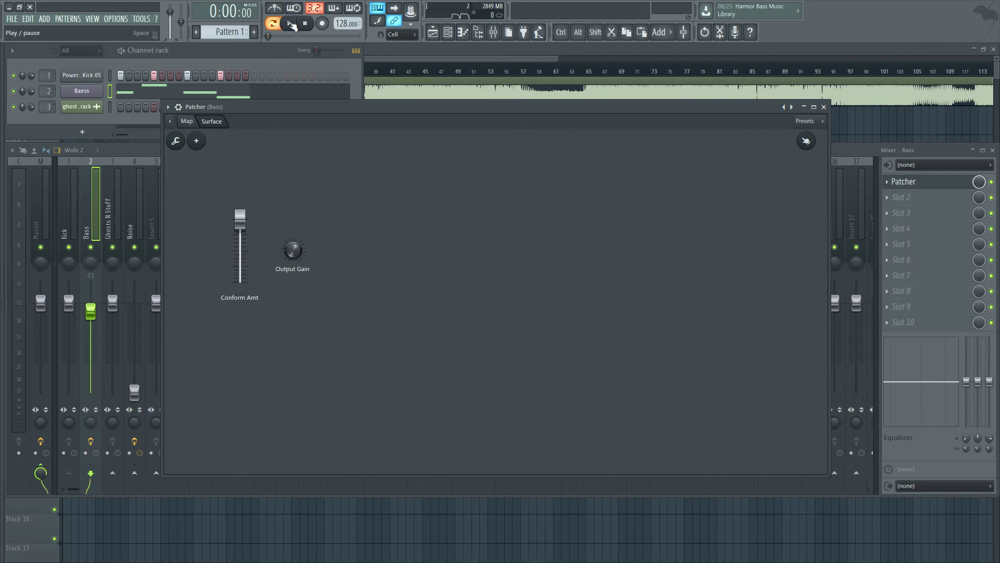
{"action": "left_click", "coordinate": [291, 24]}
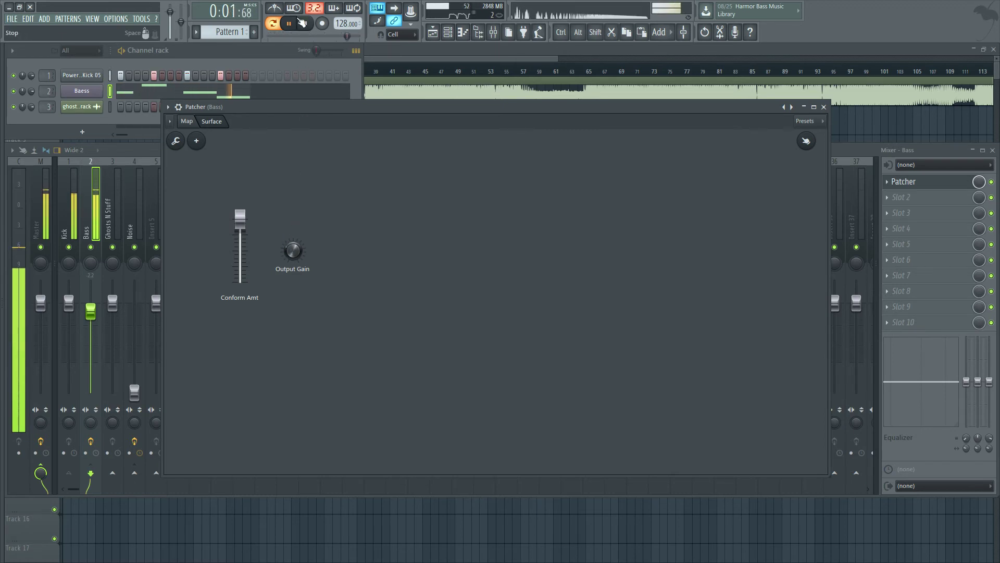
{"action": "left_click", "coordinate": [310, 28]}
{"action": "left_click", "coordinate": [187, 121]}
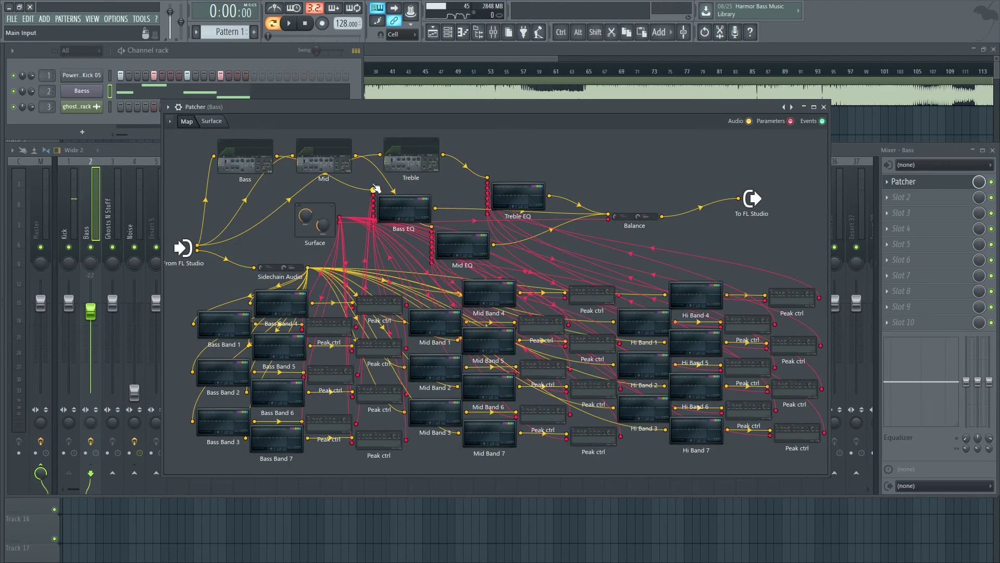
{"action": "double_click", "coordinate": [412, 219]}
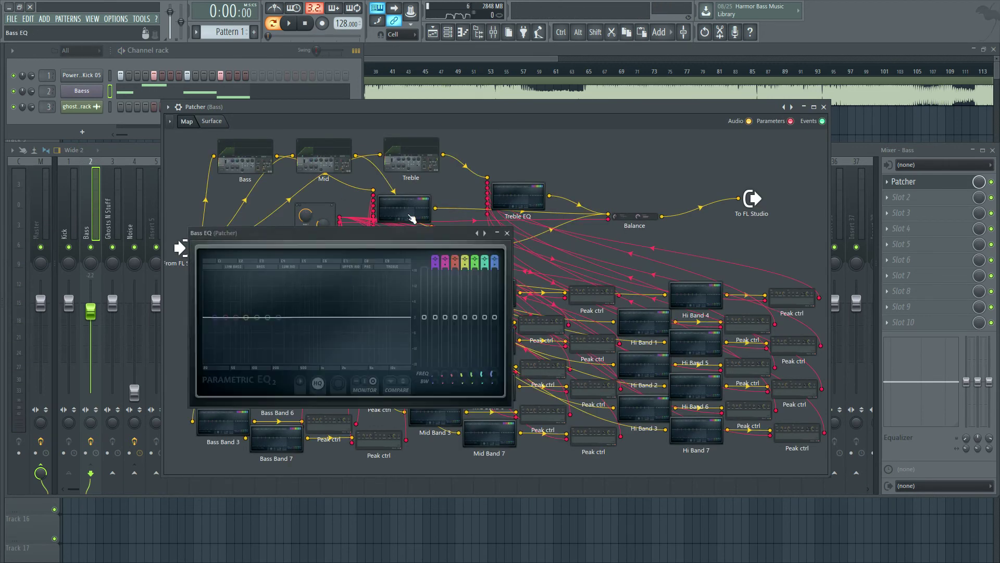
{"action": "left_click", "coordinate": [290, 25]}
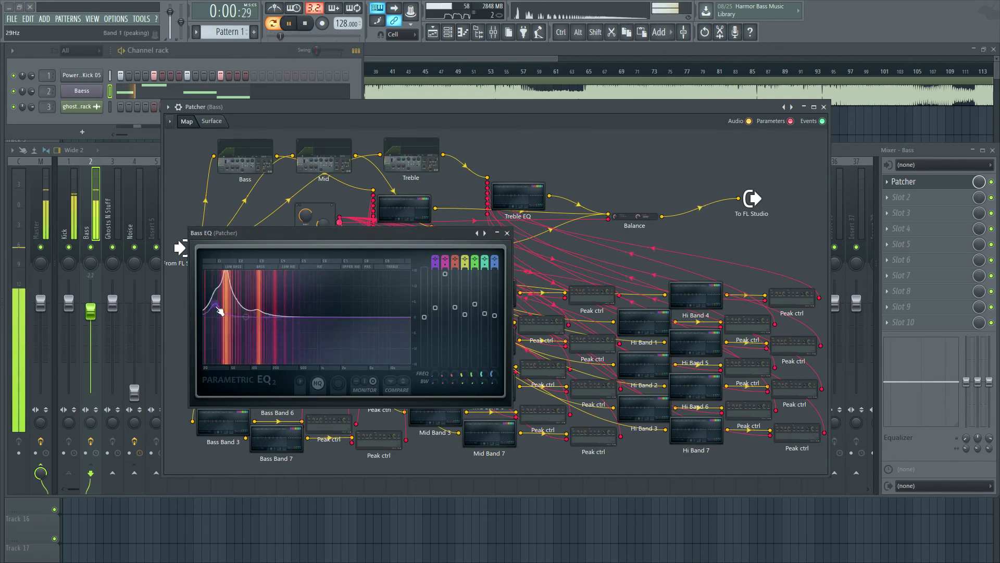
{"action": "left_click", "coordinate": [309, 23]}
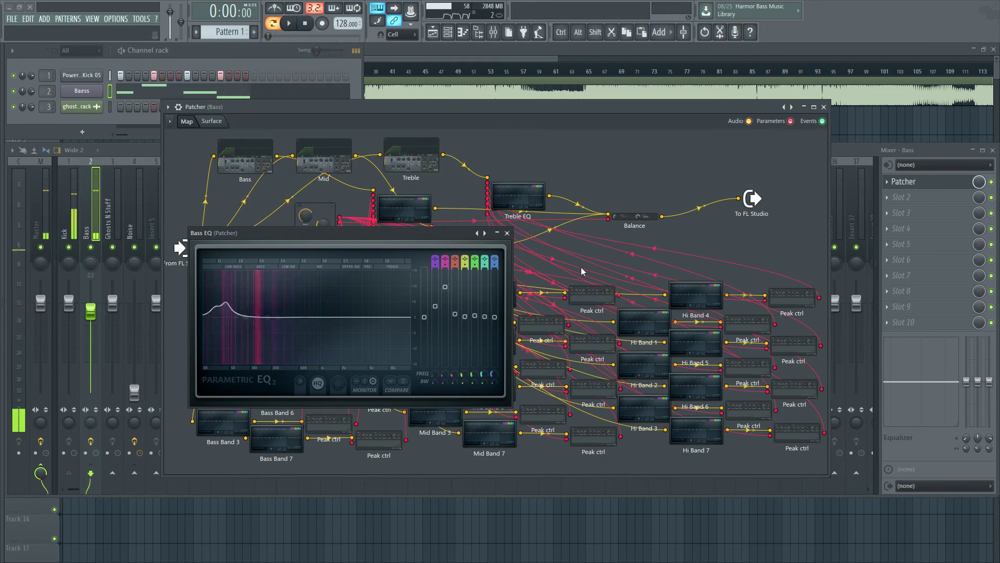
{"action": "left_click", "coordinate": [506, 233]}
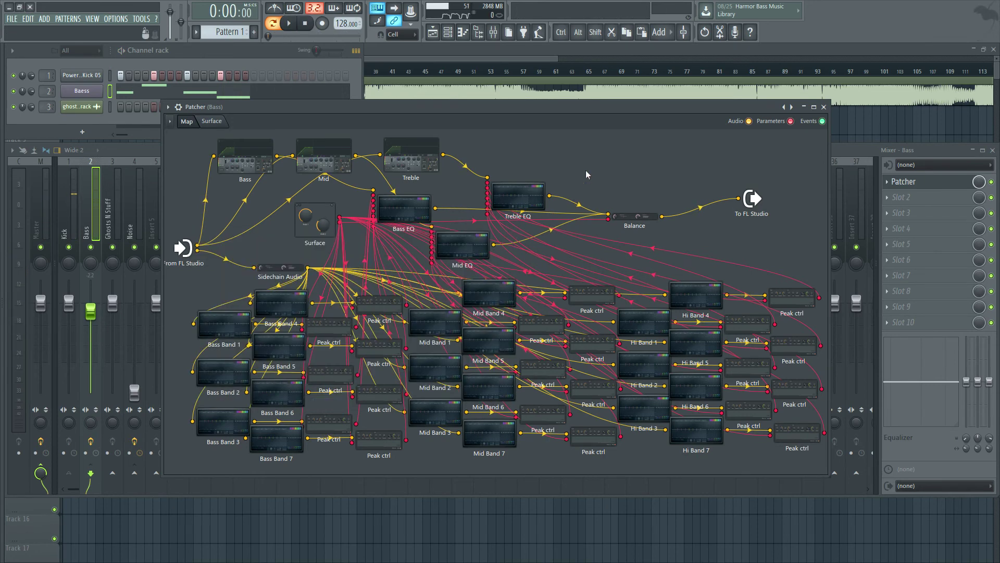